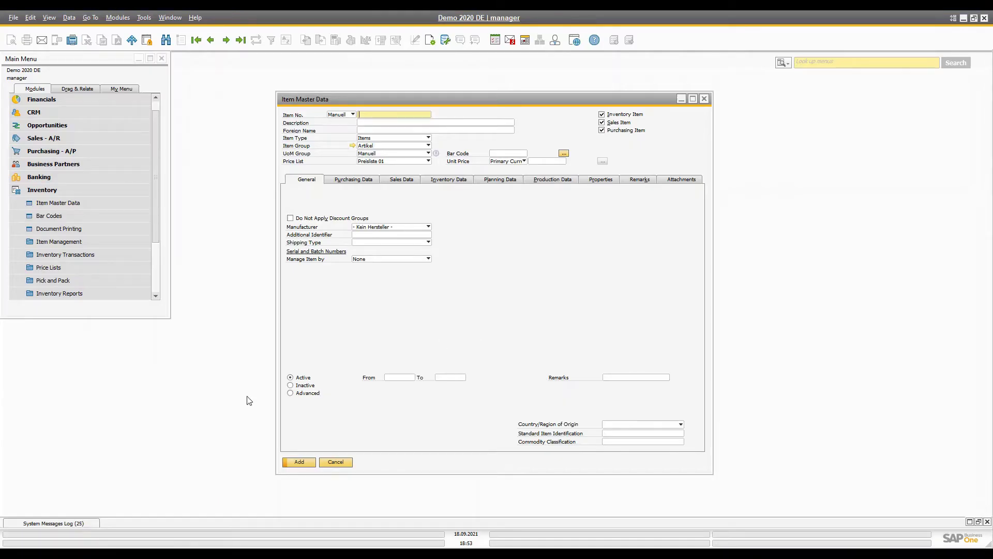
Open the setup of the item's Artikel group and review its accounting and general settings, including Default UoM Group and Minimum Order Qty.
left_click(352, 146)
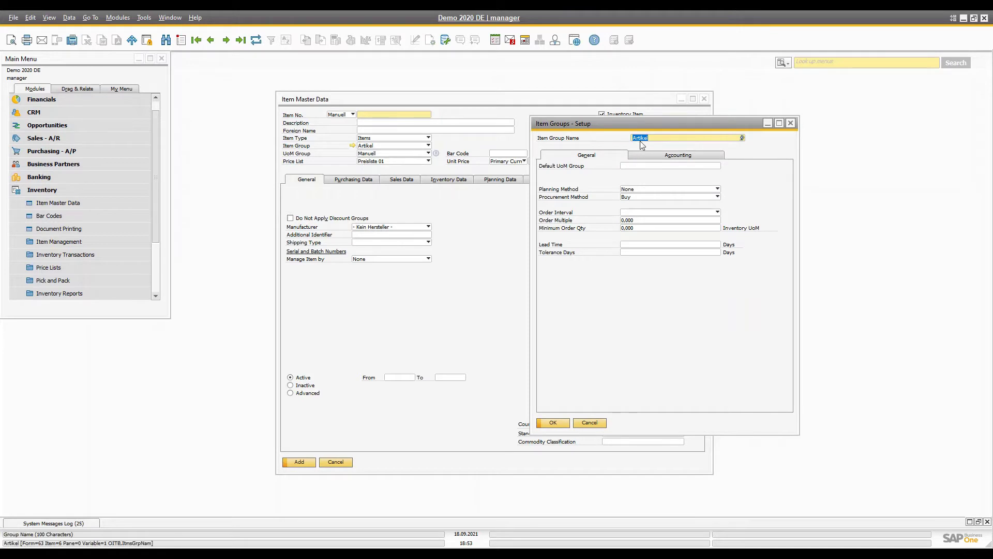
left_click_drag(641, 126, 341, 186)
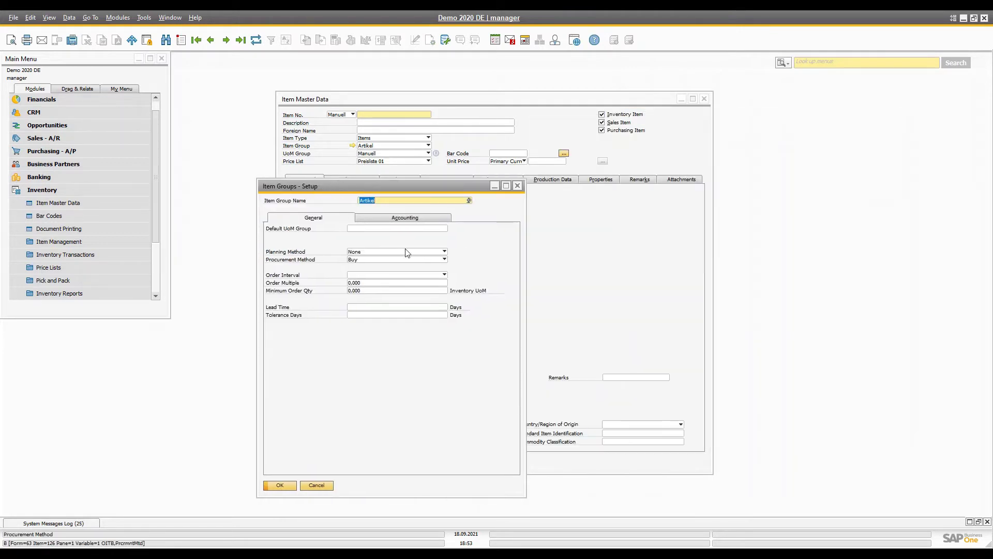
left_click(410, 220)
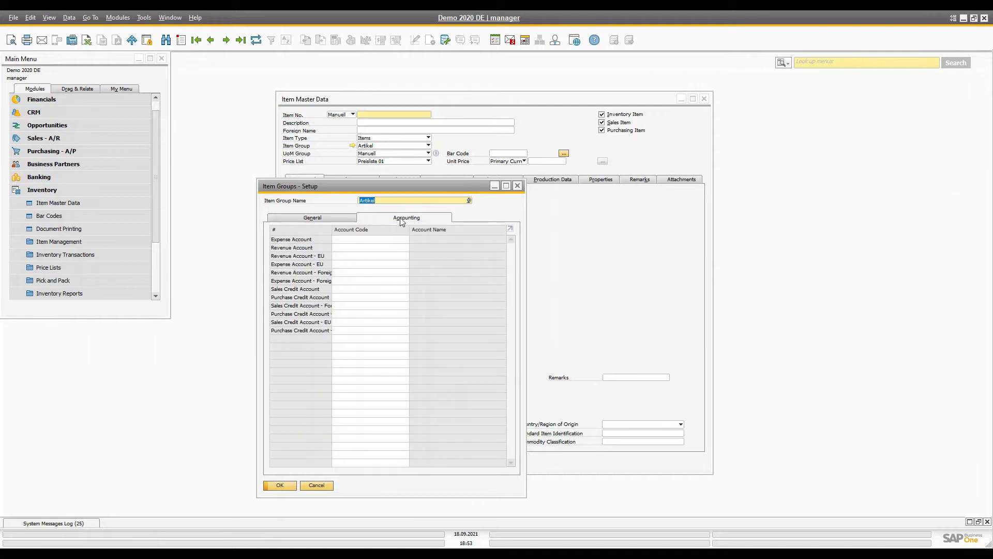
left_click(303, 222)
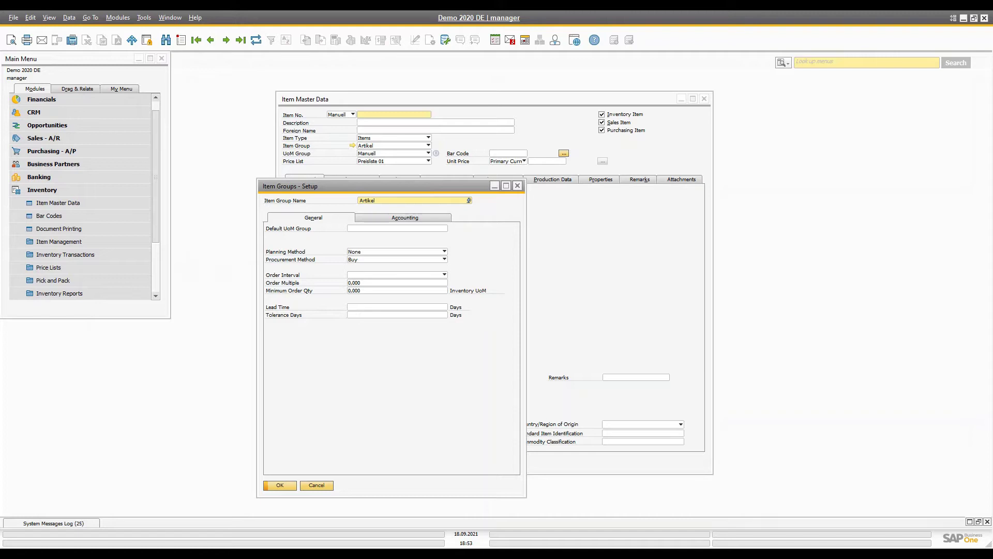
left_click(376, 228)
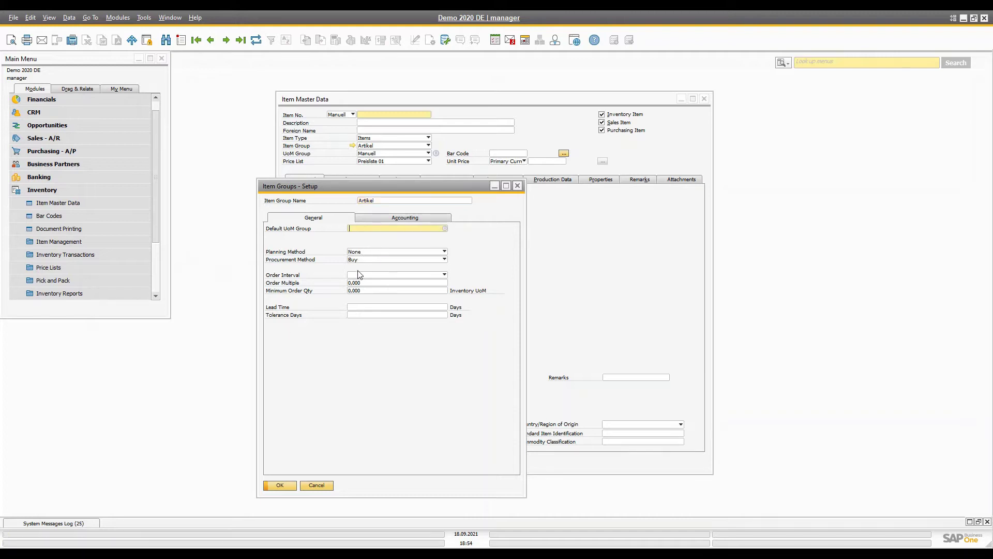
left_click(366, 292)
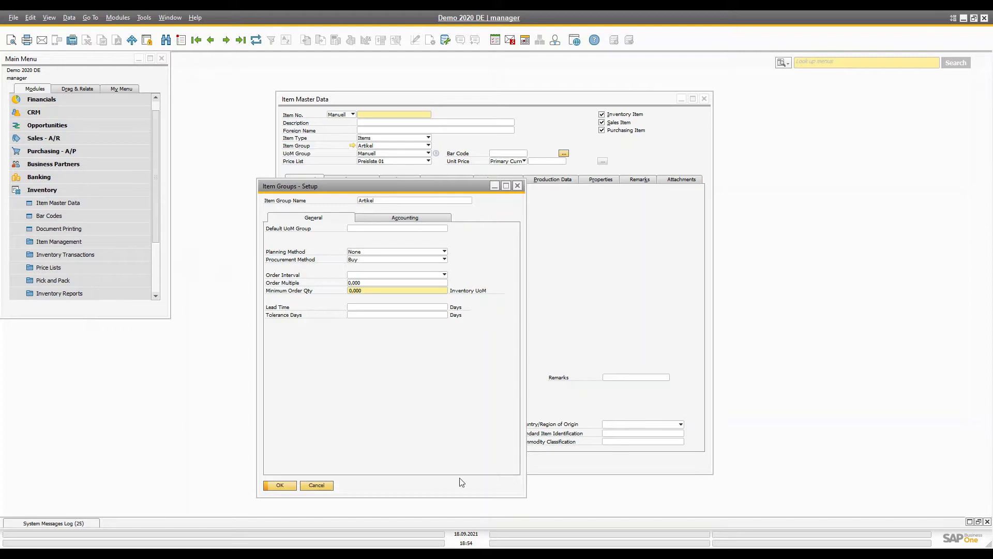
left_click(413, 408)
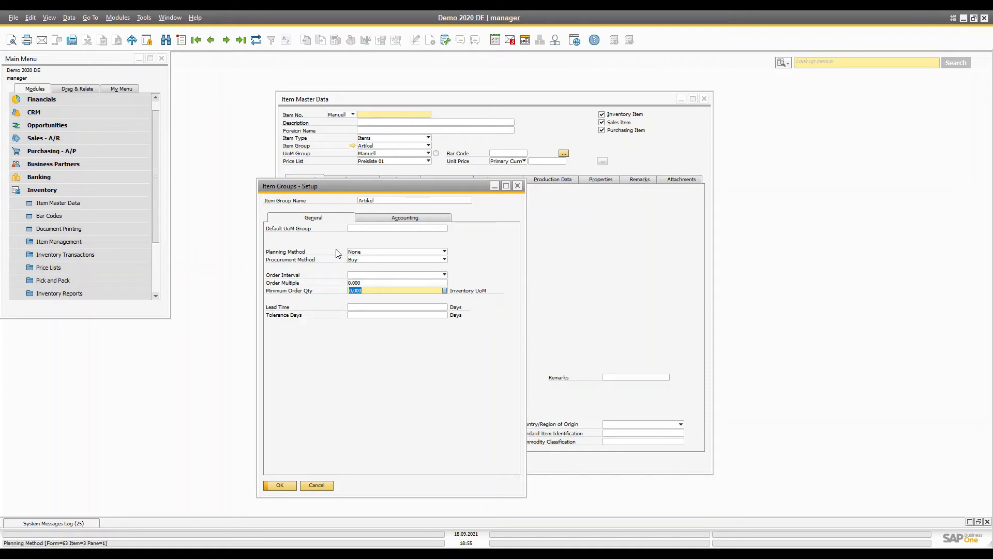
Arrange the Item Master Data and Item Groups - Setup windows side by side so that they do not overlap.
left_click(597, 244)
left_click_drag(416, 99, 662, 91)
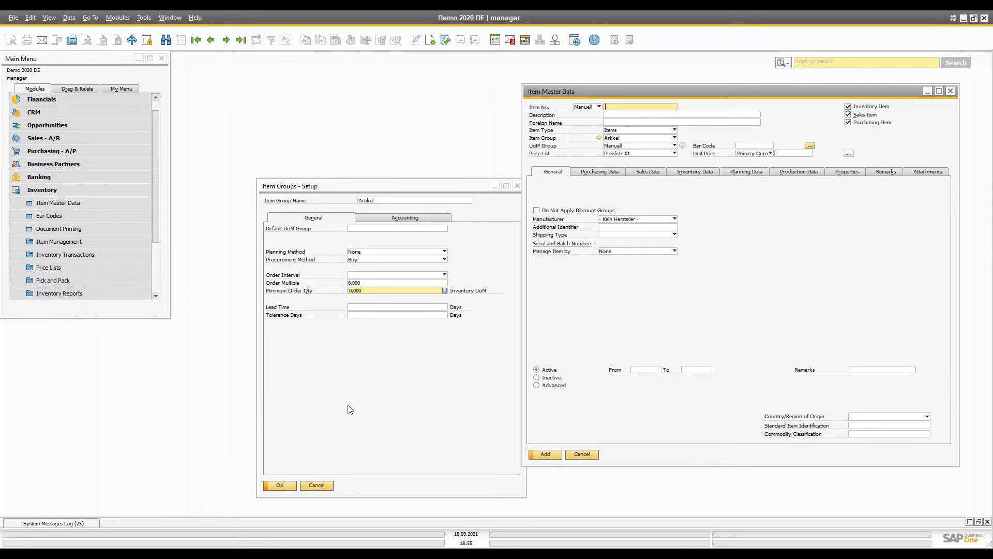
left_click(309, 187)
left_click_drag(307, 186, 281, 117)
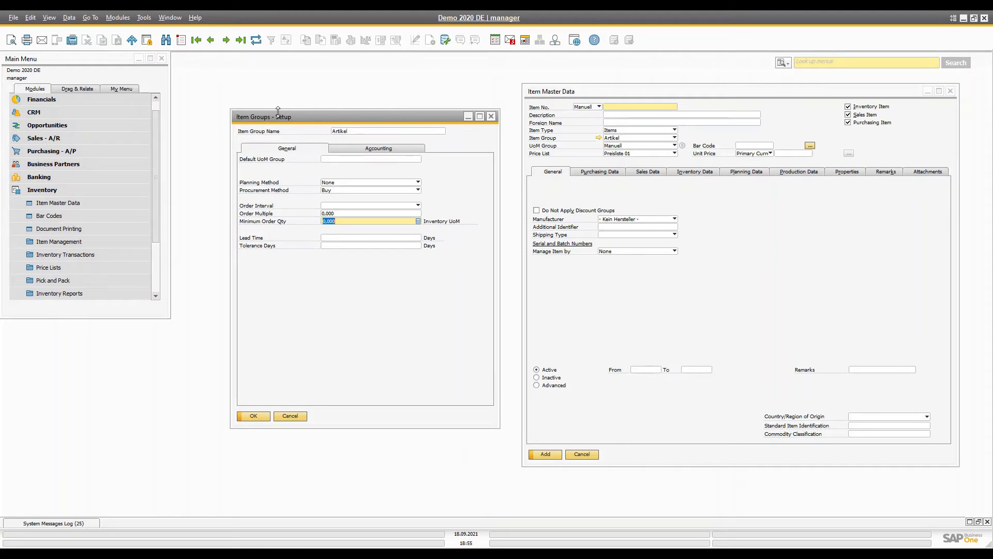
Open the Sales Analysis report criteria for items, view the item group filter choices, and close the report without running it.
left_click(39, 186)
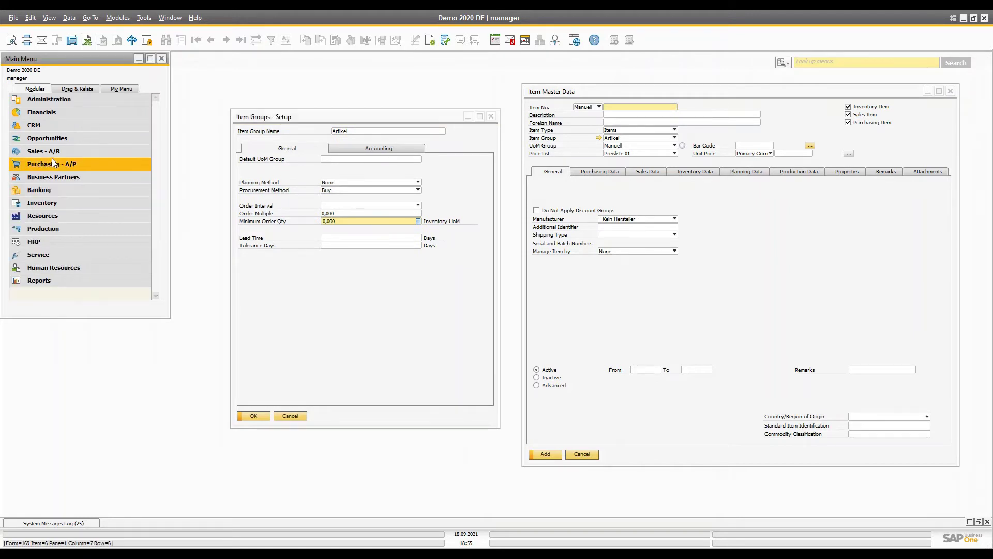
left_click(49, 153)
scroll(52, 287, "down", 2)
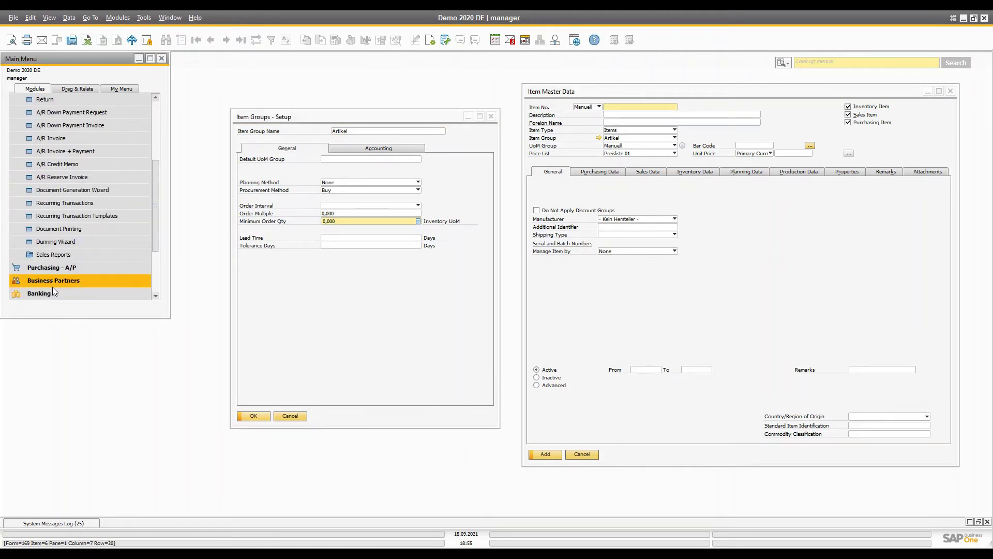
left_click(58, 258)
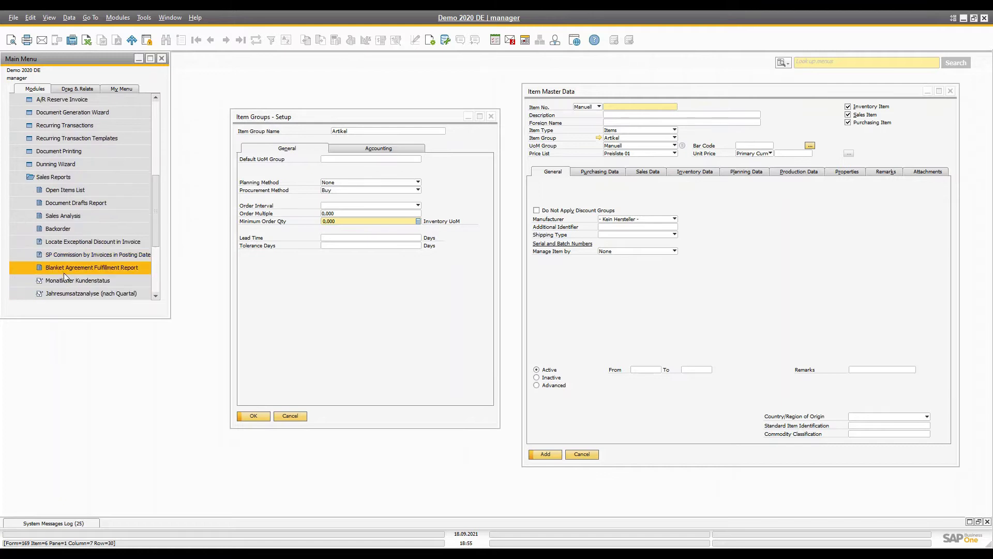
left_click(77, 215)
left_click(640, 228)
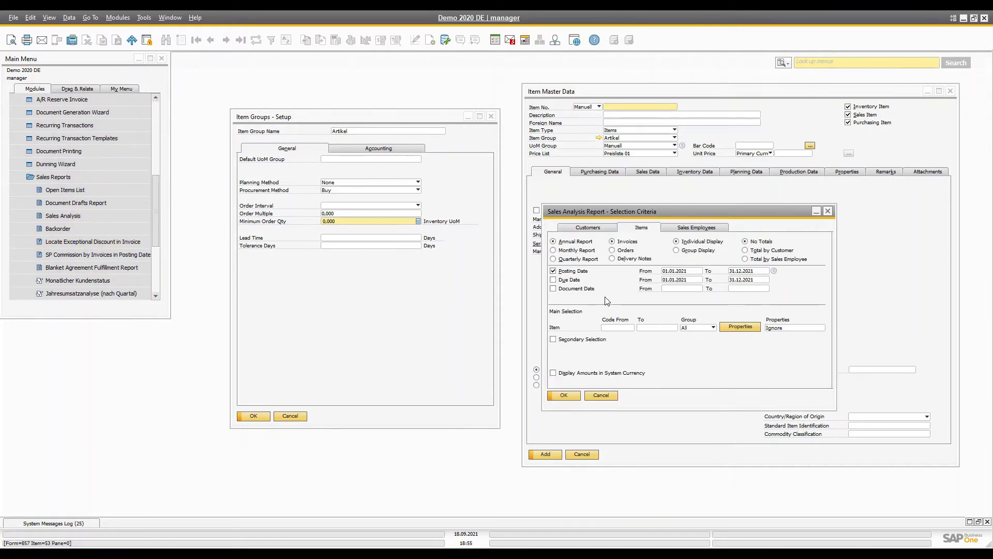
left_click(683, 328)
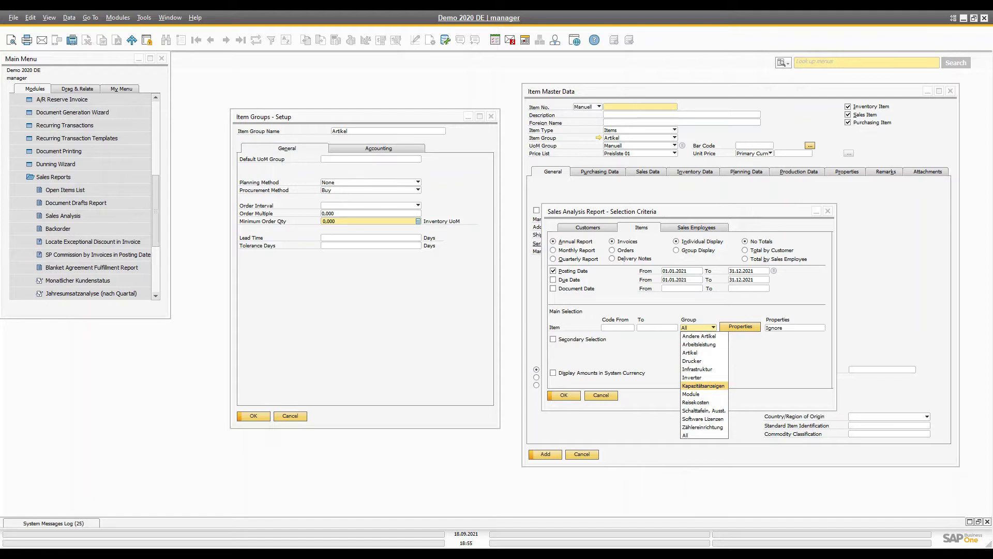
left_click(830, 212)
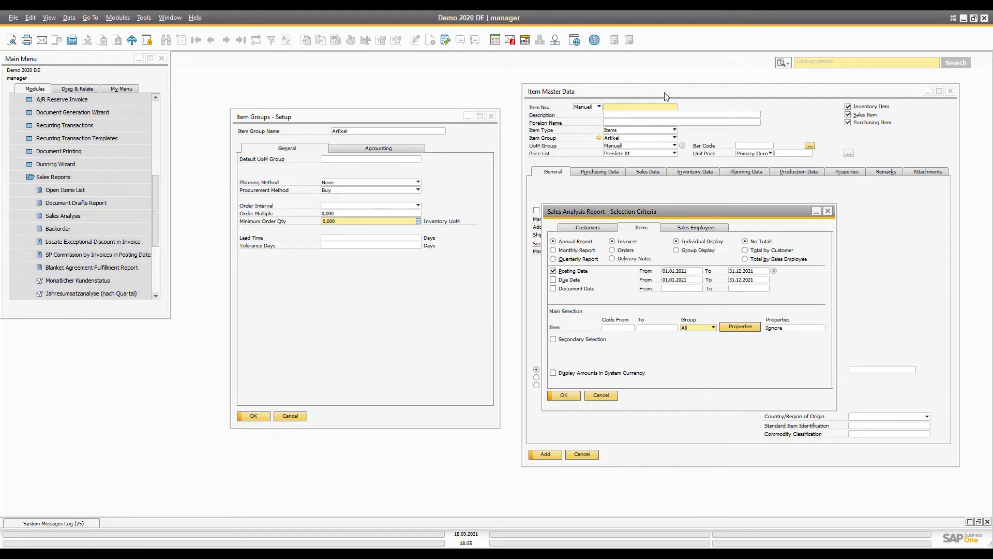
left_click(829, 212)
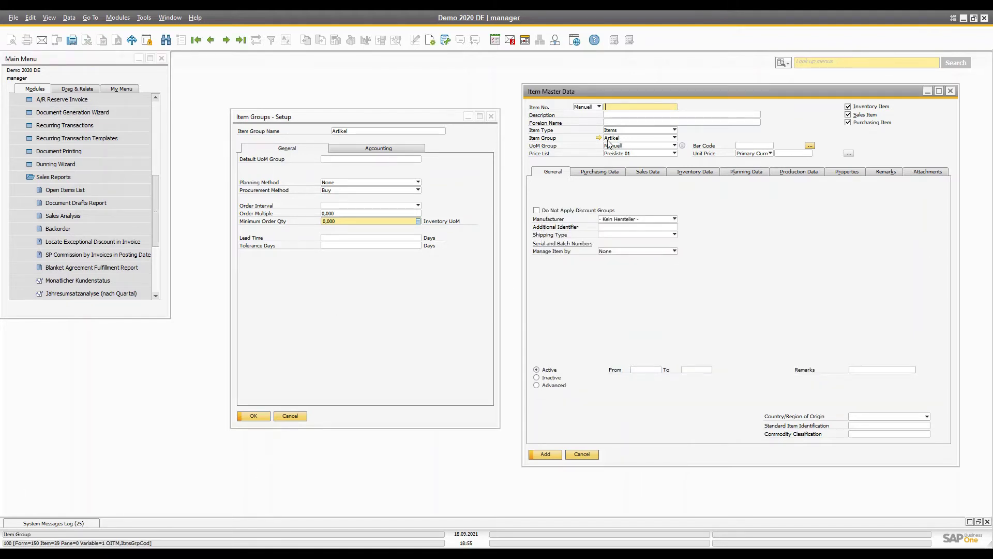
Review the available item groups for the item, keep Artikel selected, and open that group's setup.
left_click(644, 139)
left_click(643, 139)
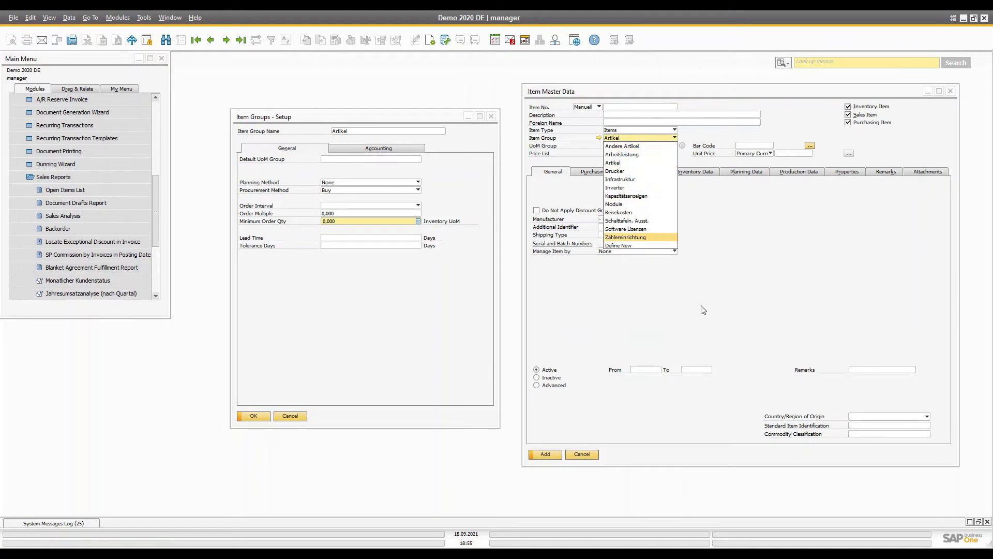
left_click(634, 163)
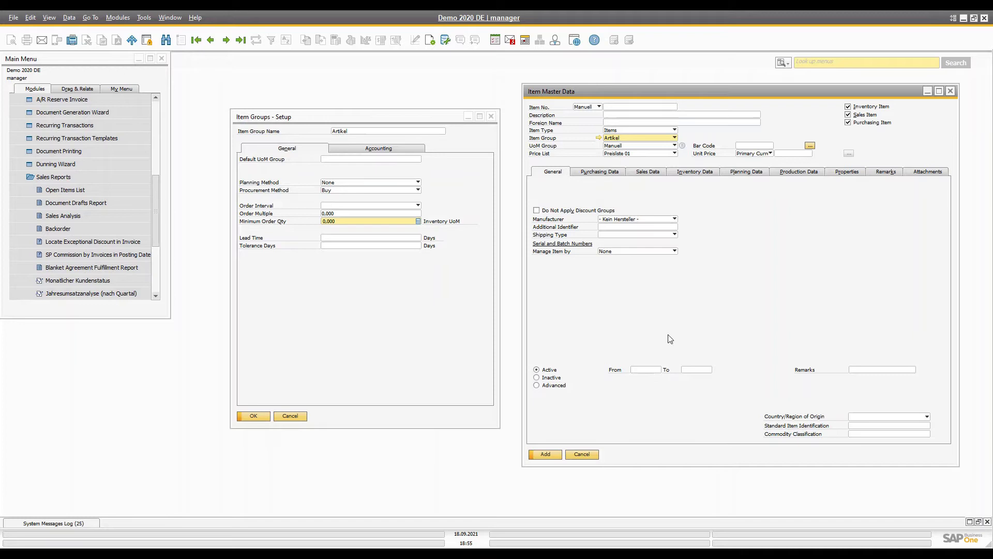
left_click(599, 138)
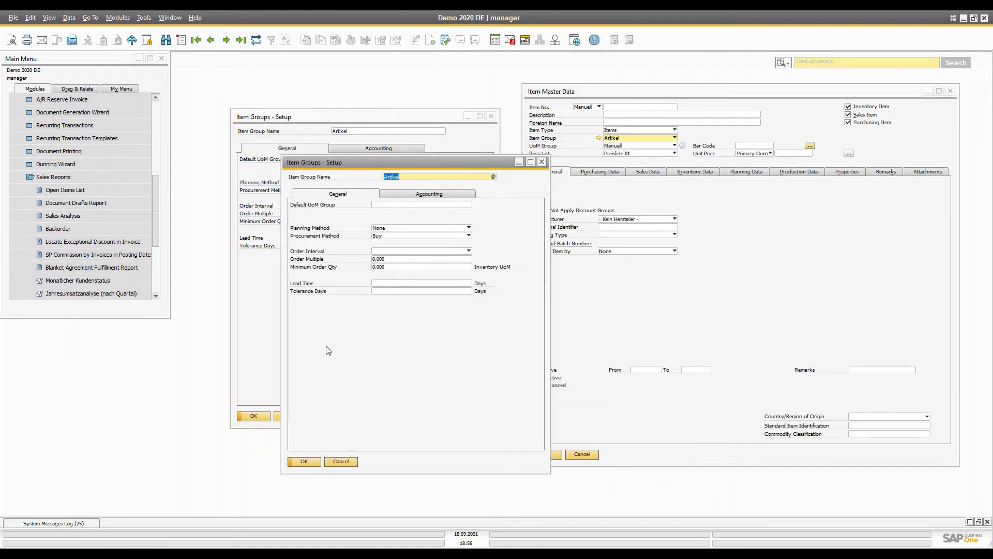
Open the Item Groups setup form through the inventory setup of the Administration module.
scroll(145, 132, "up", 10)
left_click(50, 99)
left_click(51, 166)
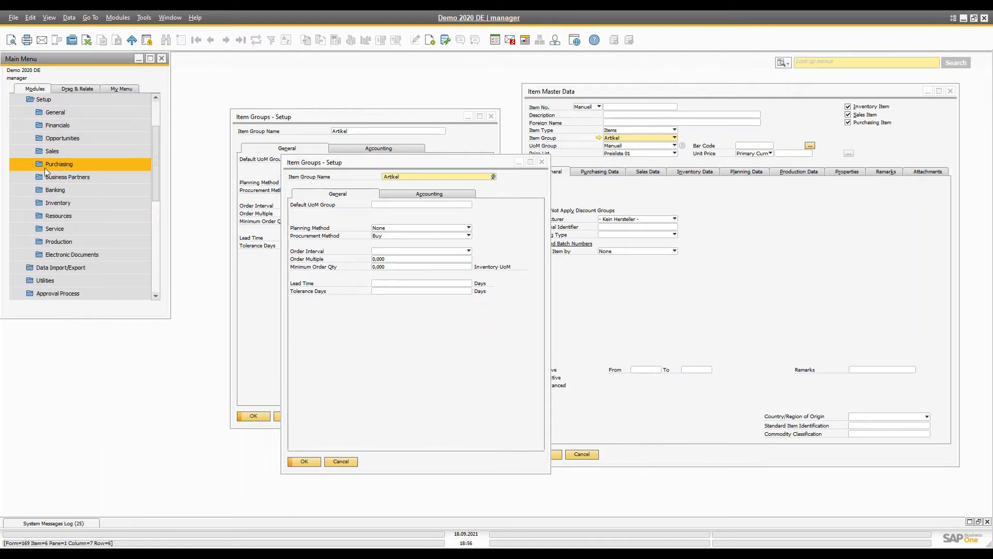
left_click(67, 206)
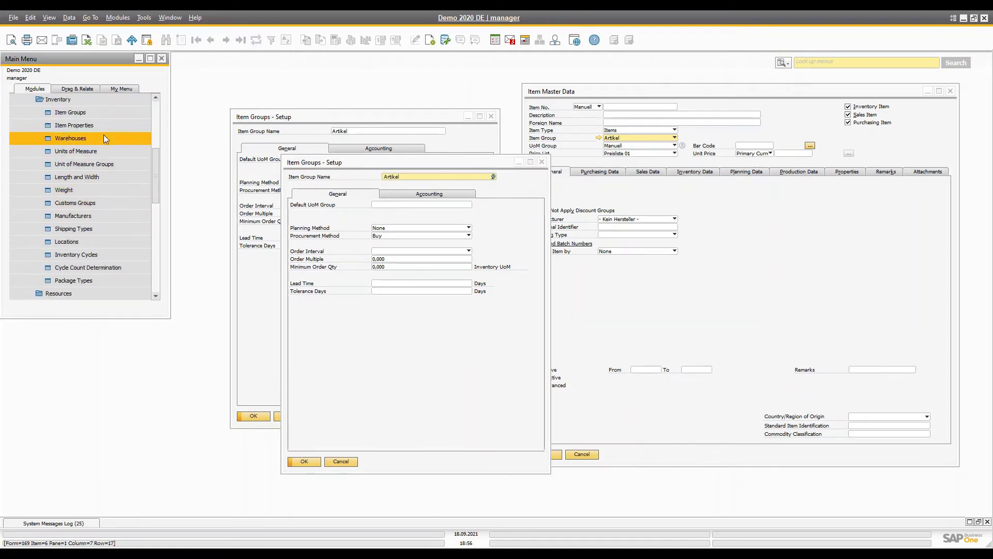
left_click(93, 116)
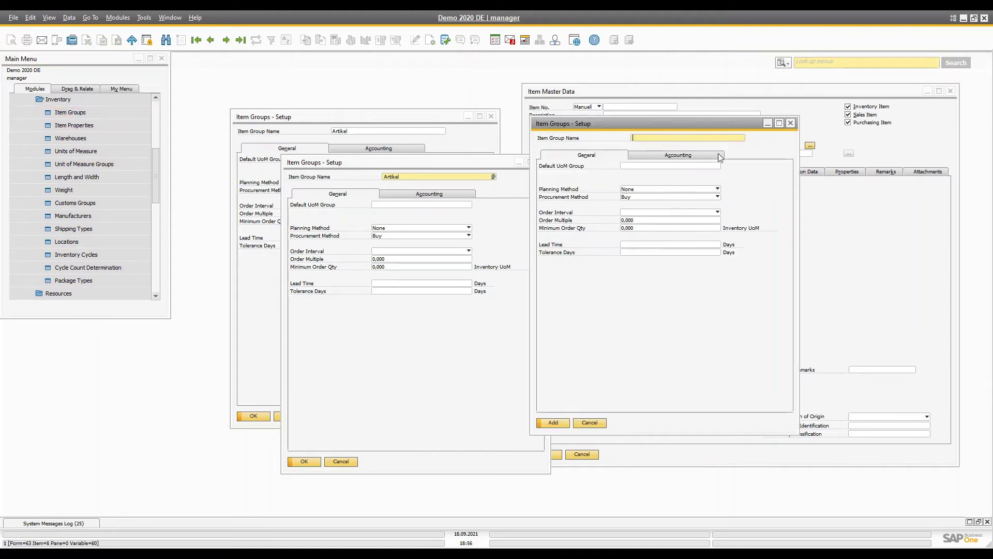
Close all three open Item Groups - Setup windows without saving.
left_click(590, 422)
left_click(340, 461)
left_click(291, 416)
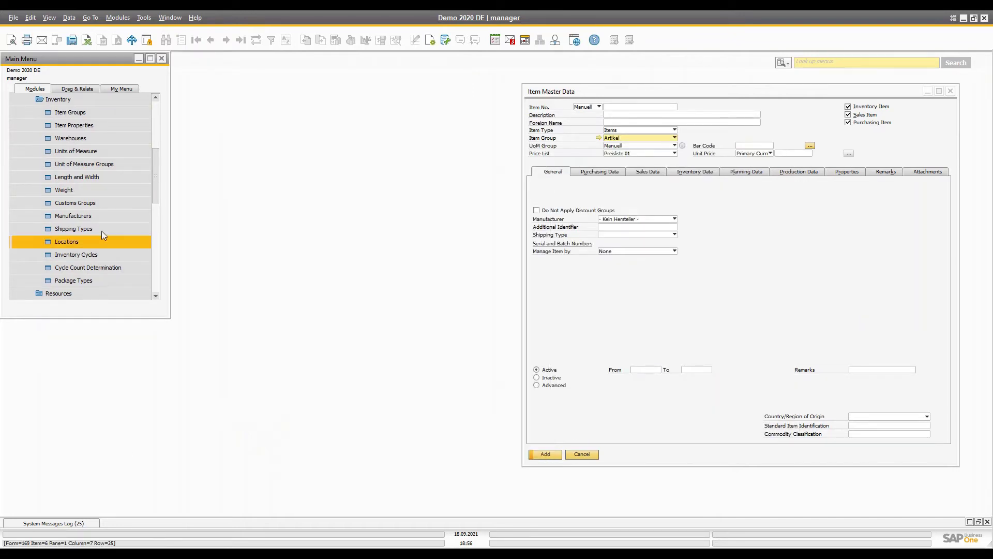
Start defining a new item group from the Item Group field of the item master record.
left_click(675, 138)
left_click(621, 244)
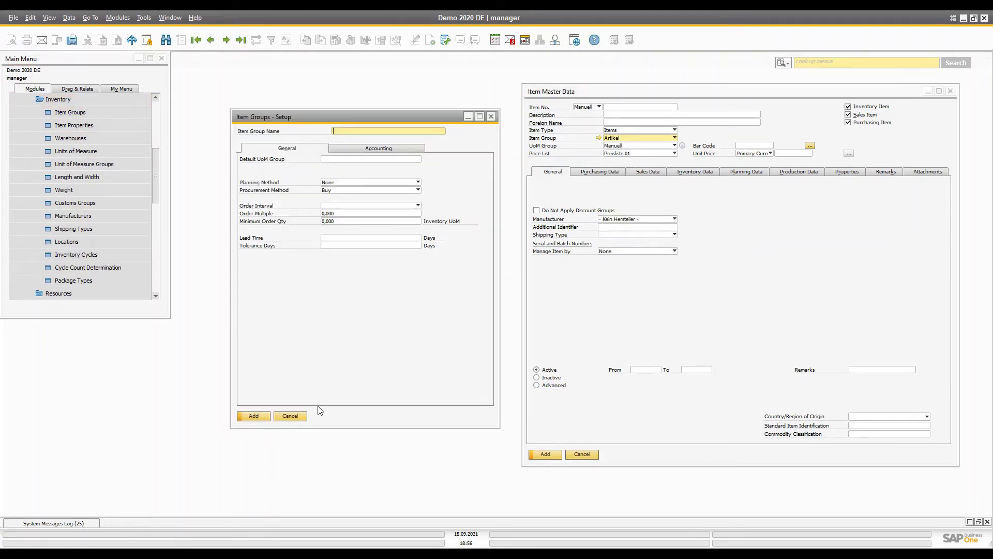
left_click_drag(289, 121, 298, 126)
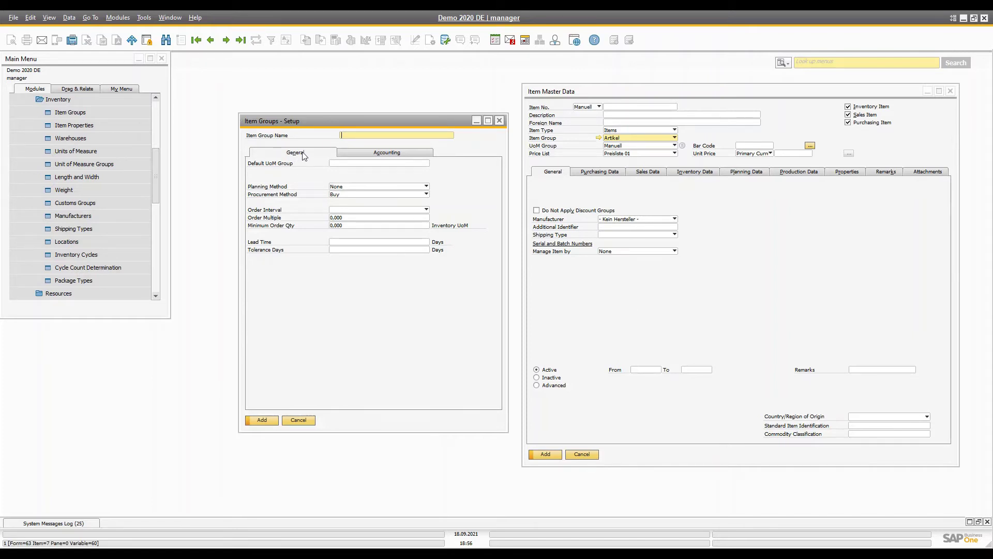
Look over the new item group's accounting settings and return to its Default UoM Group in the general settings.
left_click(380, 153)
left_click(288, 155)
left_click(351, 165)
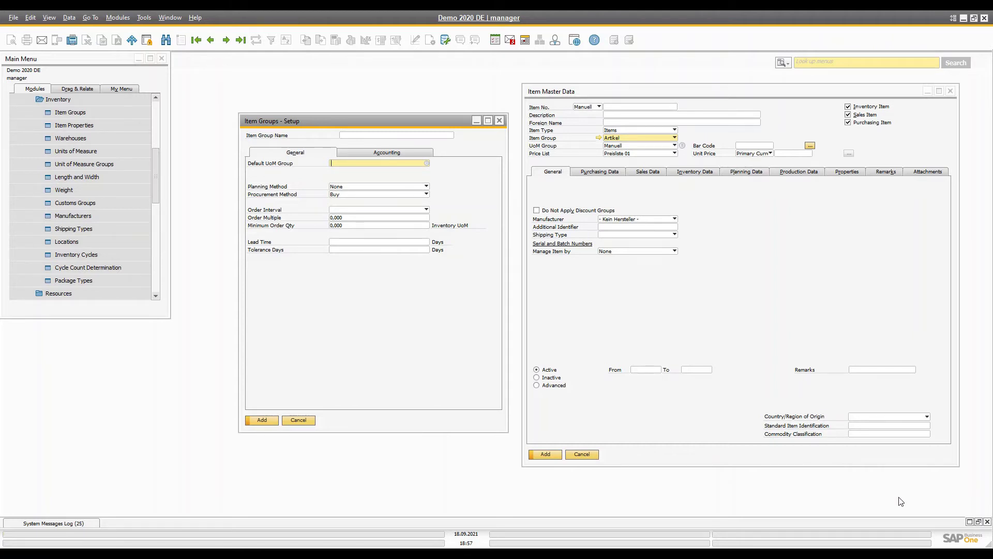
Review the new item group's planning defaults: planning method, procurement method, order interval, order multiple, minimum order quantity and tolerance days.
left_click(370, 187)
left_click(369, 187)
left_click(345, 194)
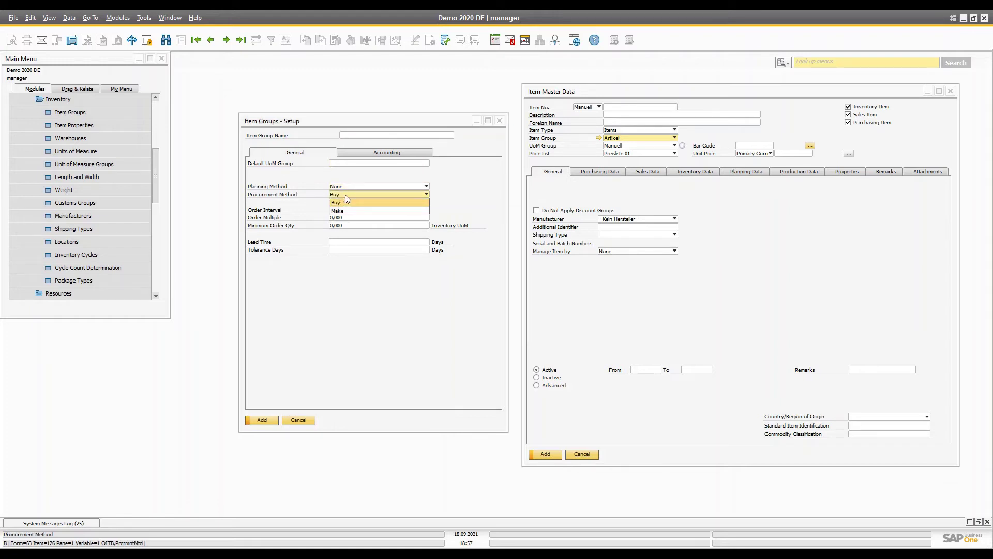
left_click(452, 223)
left_click(342, 211)
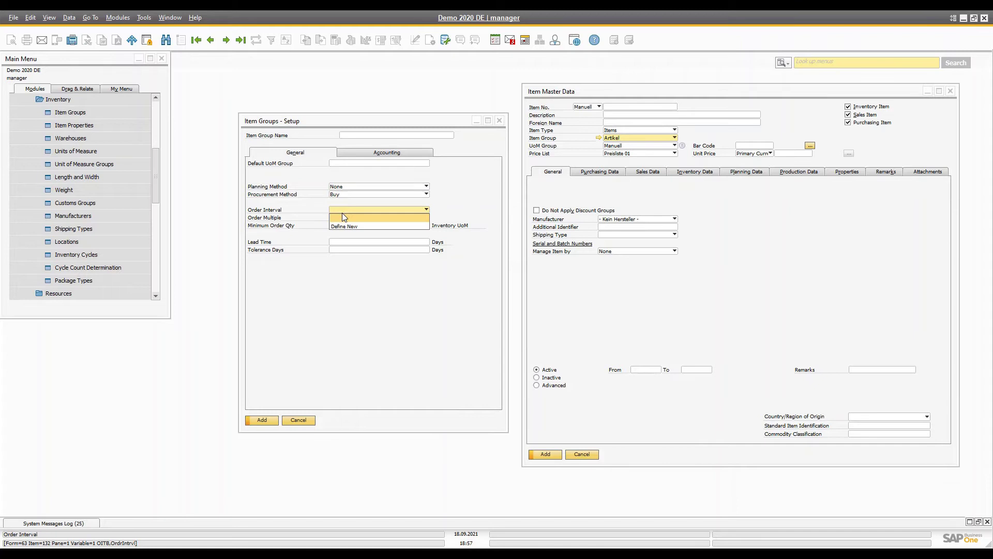
left_click(342, 218)
left_click(342, 218)
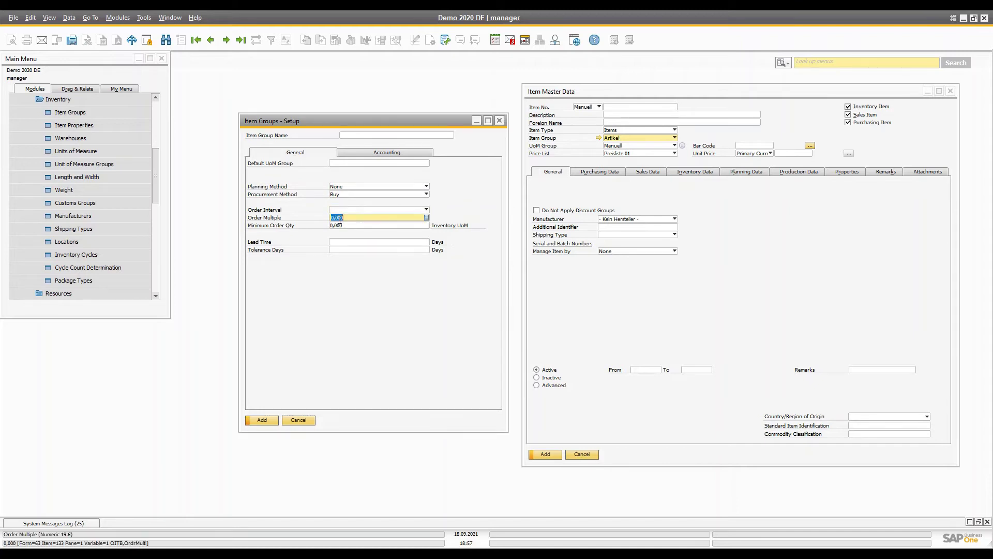
left_click(341, 227)
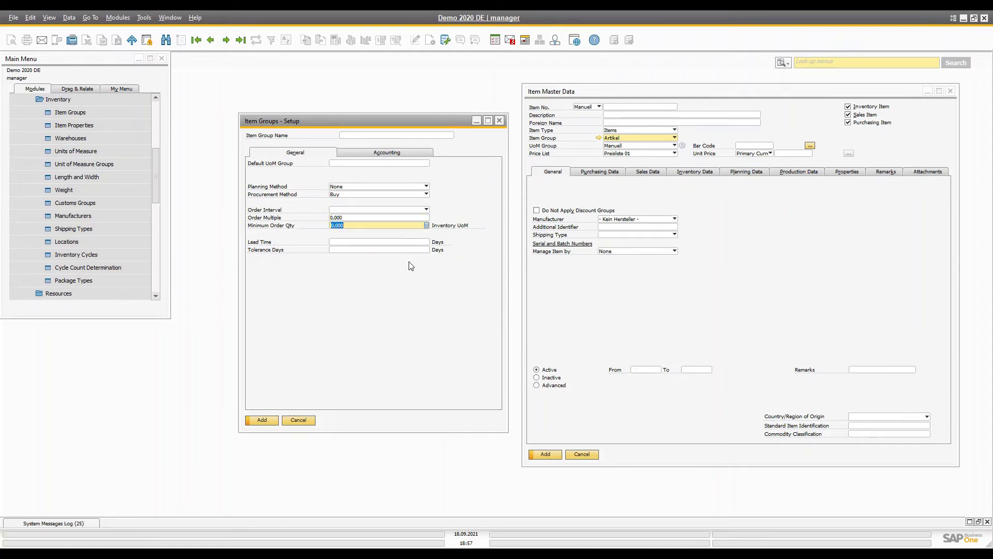
left_click(370, 249)
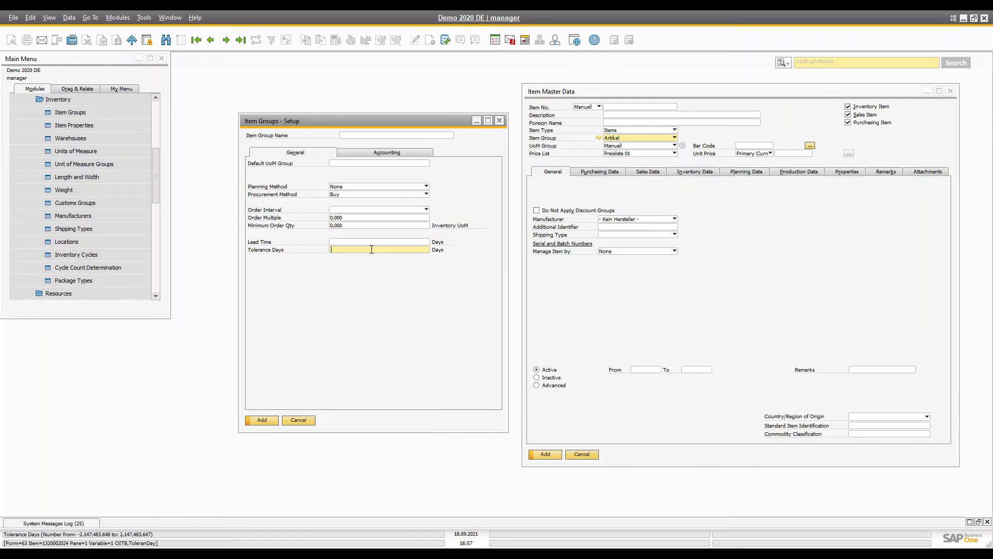
View the item's production and planning data to compare the planning fields with those of the item group.
left_click(799, 173)
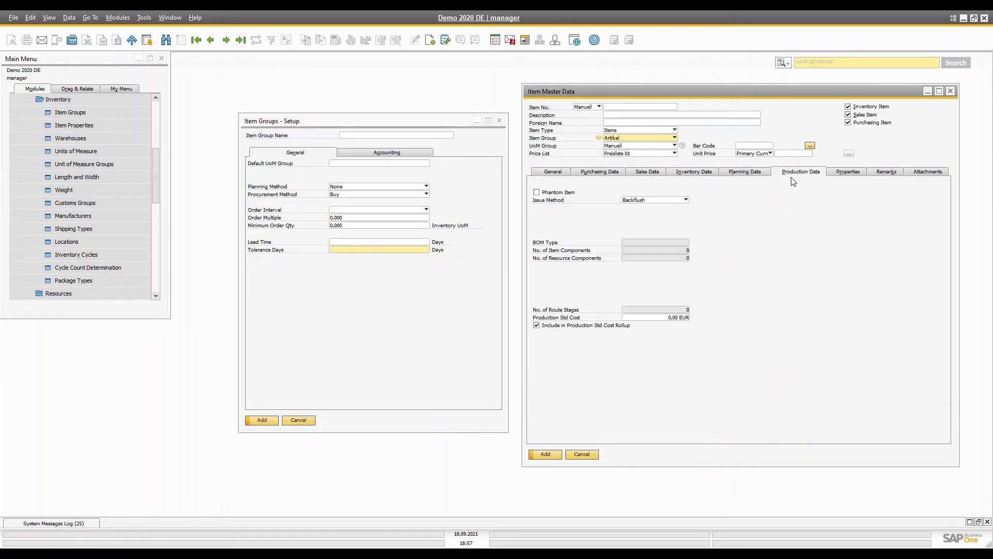
left_click(745, 172)
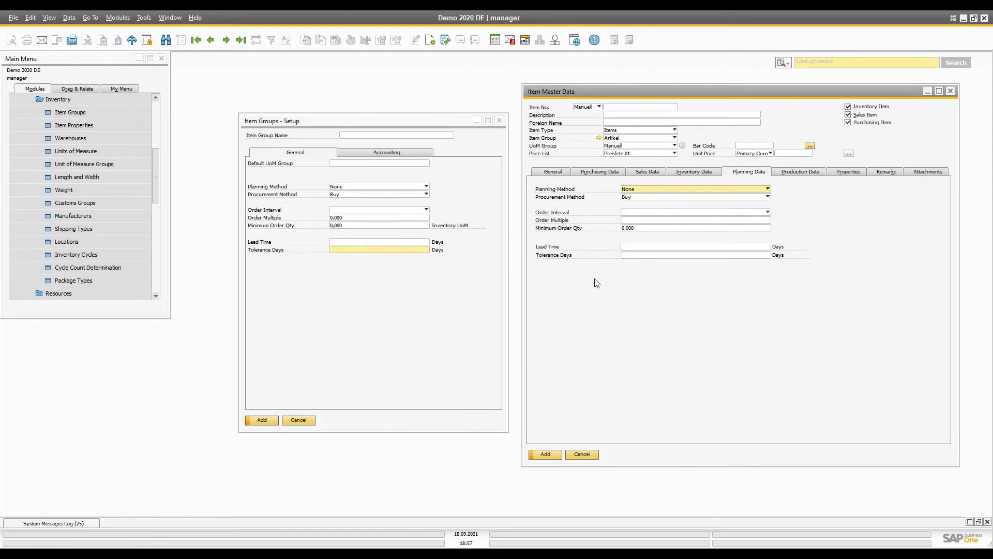
left_click(339, 324)
left_click(729, 360)
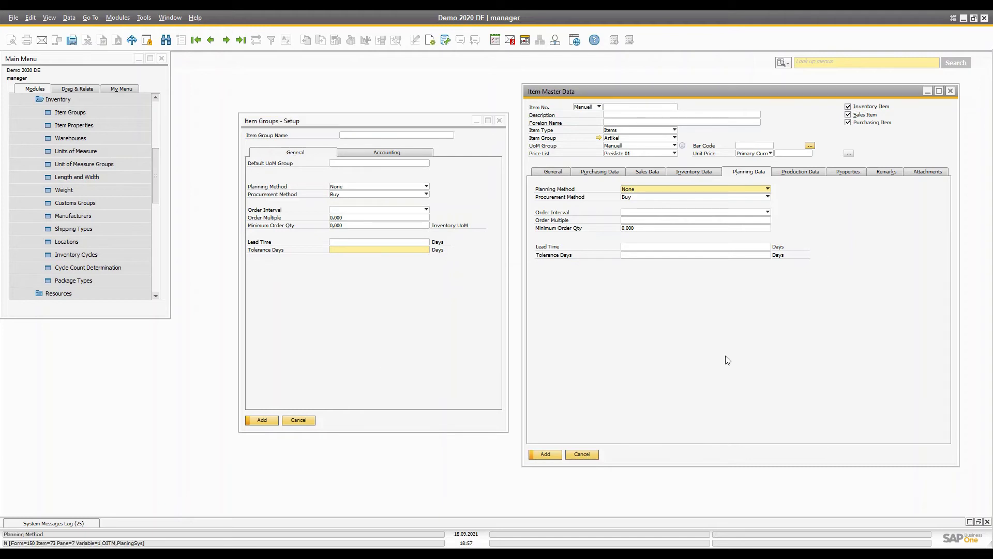
Open the setup of warehouse 01 from the item's inventory data.
left_click(691, 174)
left_click(547, 279)
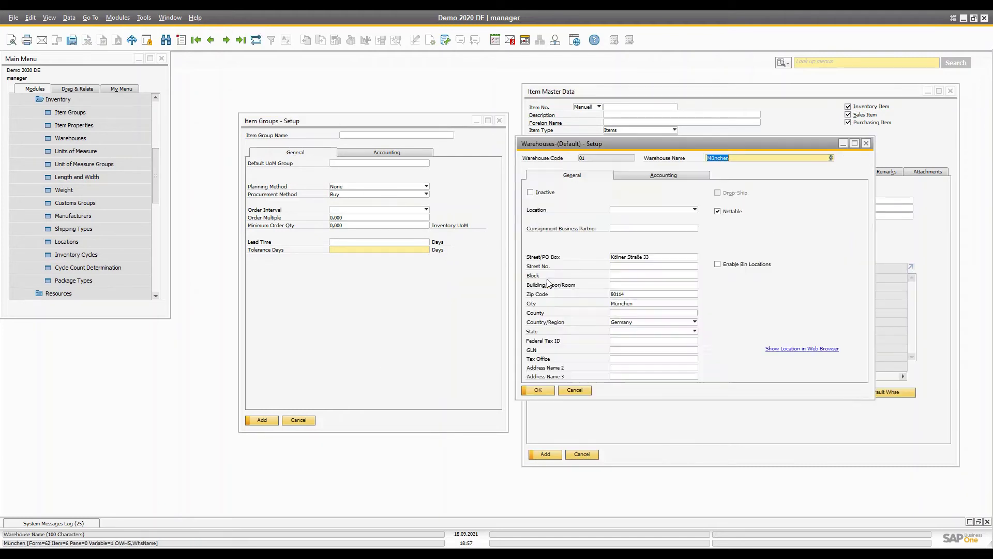
Enable bin locations for warehouse 01, save it, and reopen a new item group setup from the item's Item Group field.
left_click(536, 396)
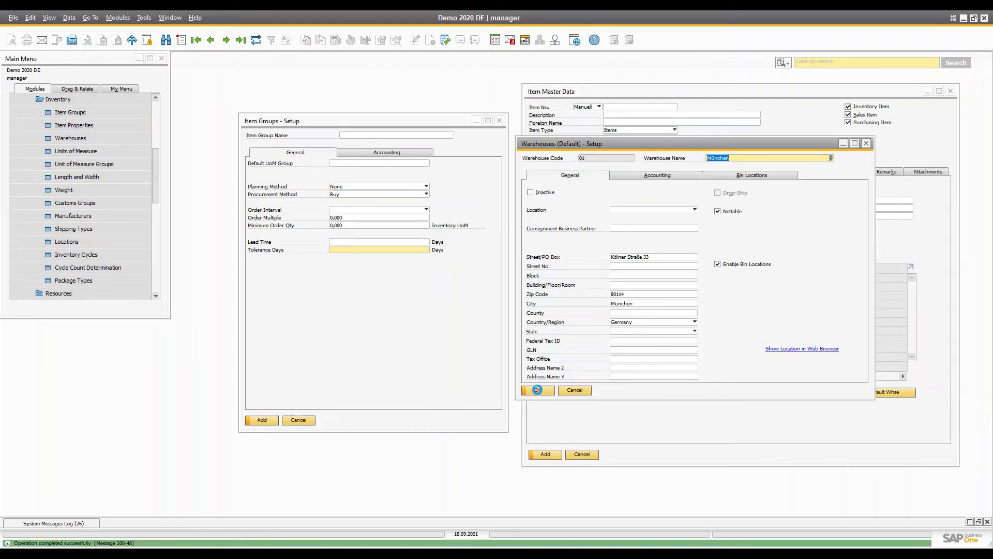
left_click(337, 326)
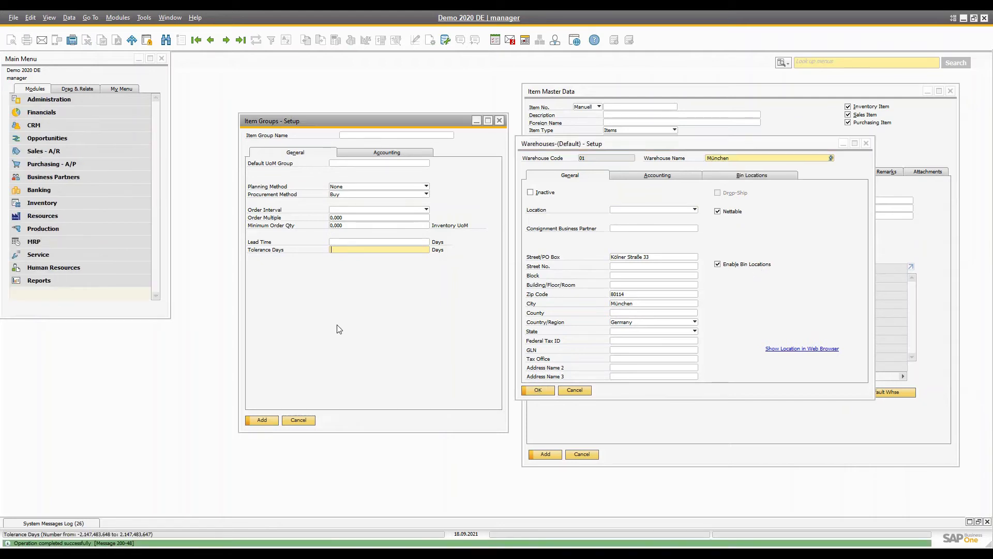
left_click(499, 120)
left_click(795, 114)
left_click(643, 141)
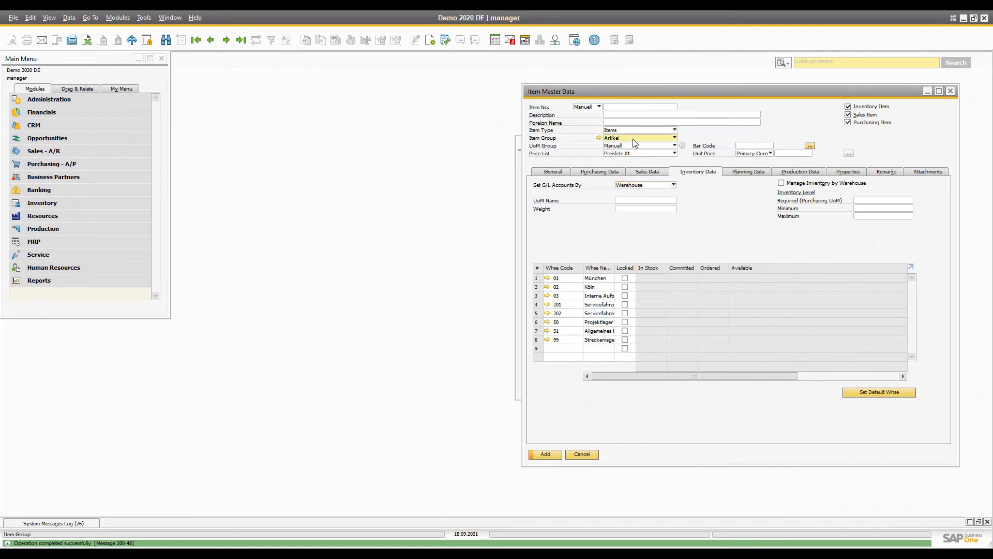
left_click(616, 243)
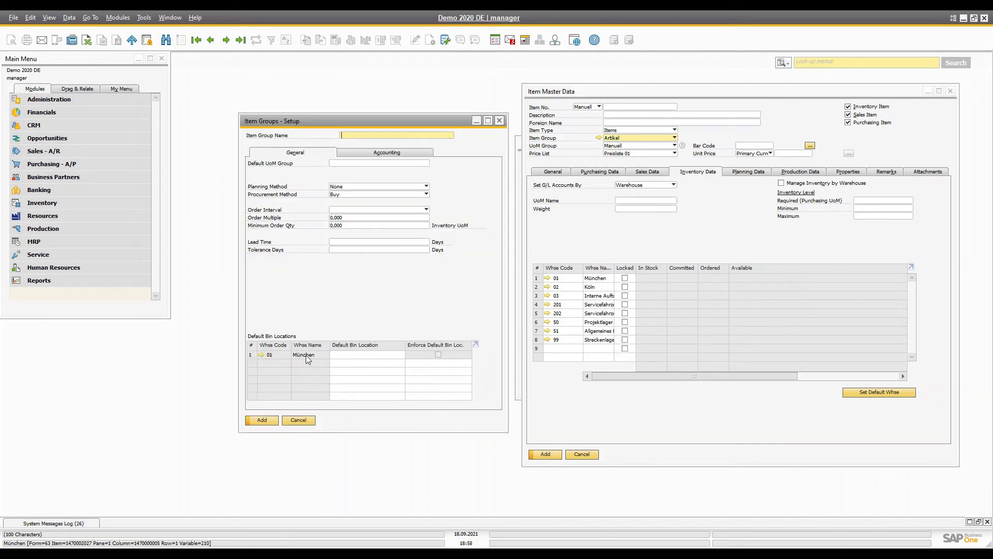
Assign 01-SYSTEM-BIN-LOCATION as the default bin location for warehouse 01 in the new item group and enforce it.
left_click(341, 356)
key("Tab")
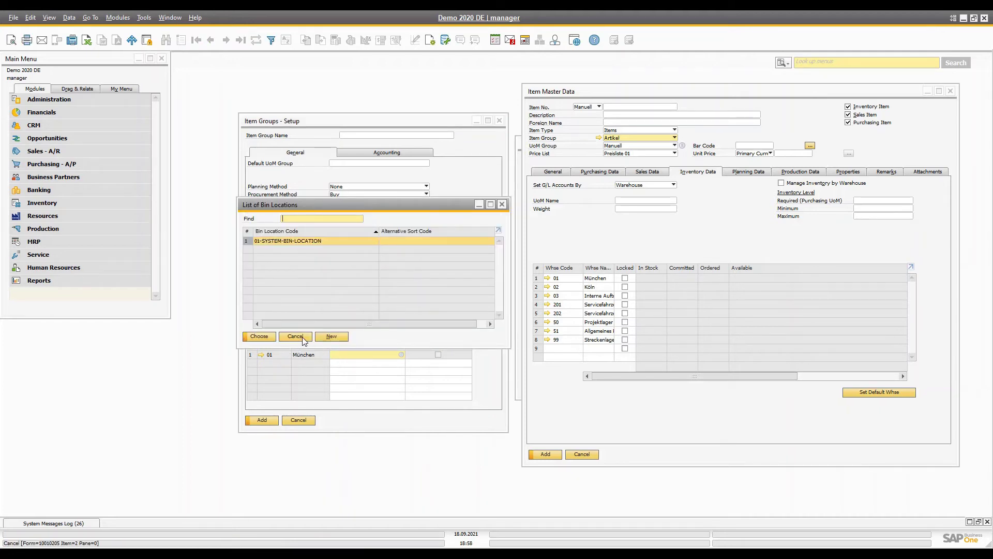
left_click(282, 242)
double_click(281, 241)
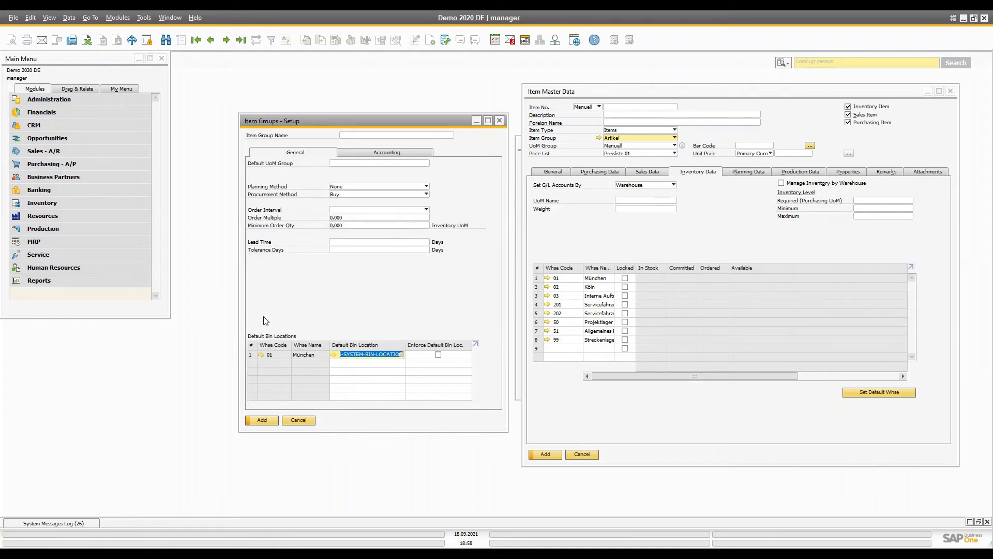
left_click(438, 355)
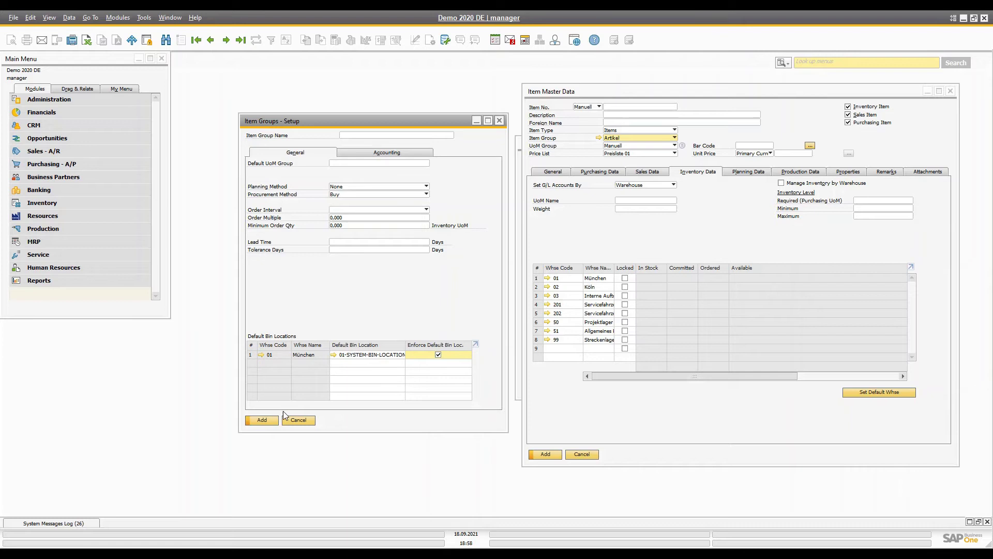
Name the item group Pc Acc and enter a new UoM group Stk. with the description stk for it.
left_click(362, 135)
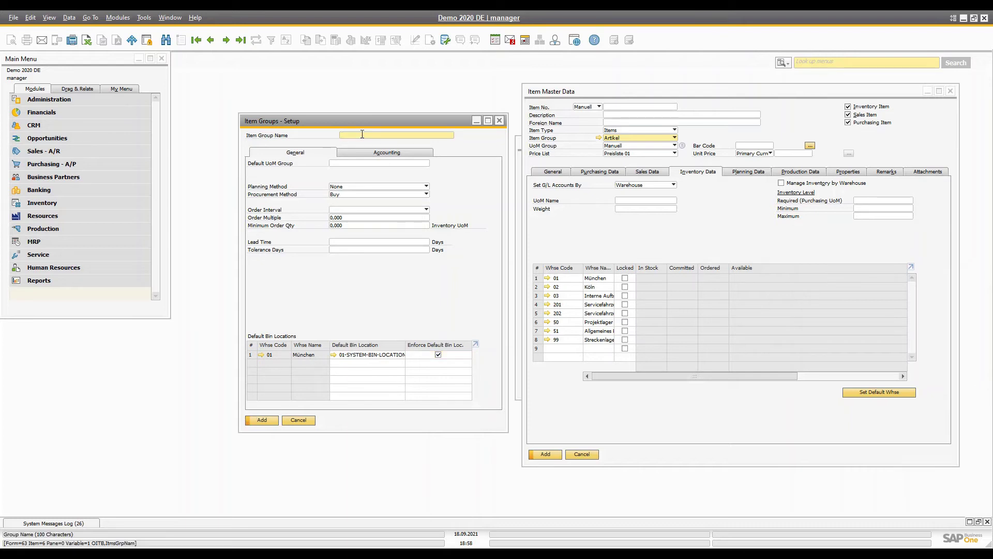
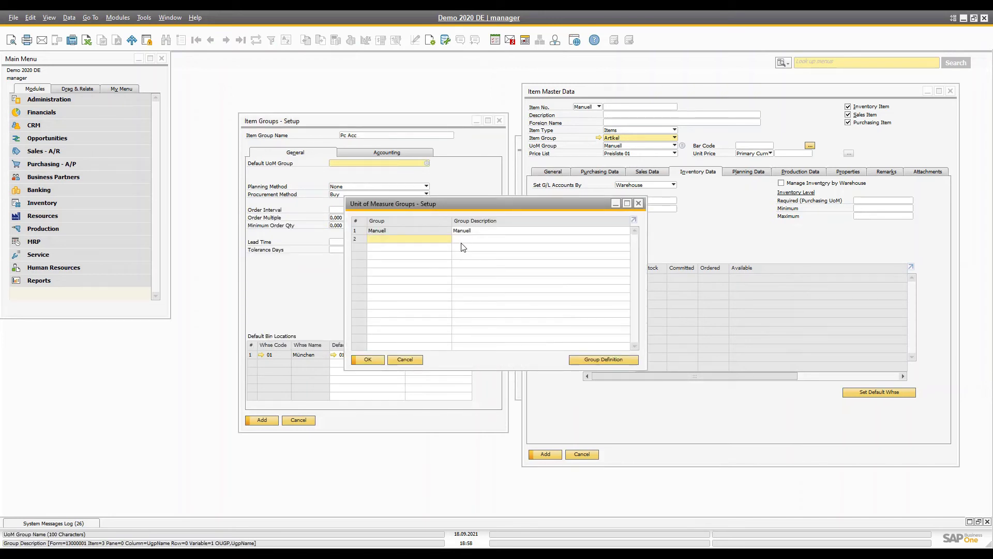
type("Stk.")
key("Tab")
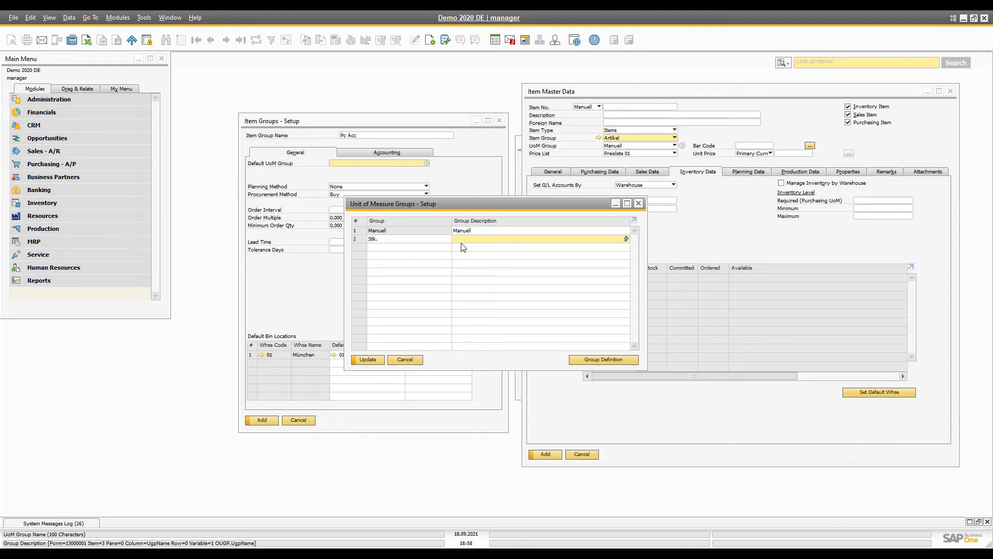
type("stk")
key("Return")
key("Return")
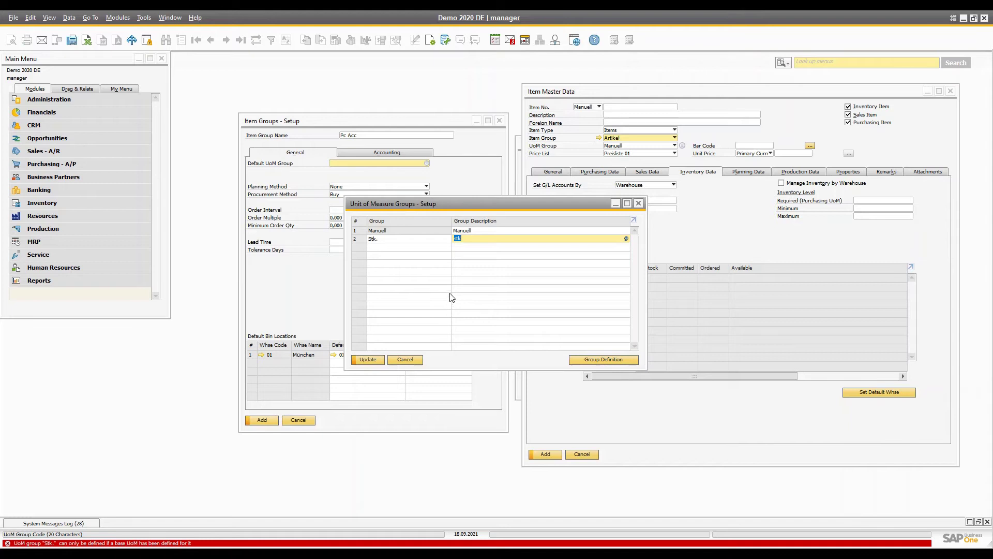
Open the group definition of Stk. and create a new base unit of measure with code and name Stk.
left_click(609, 359)
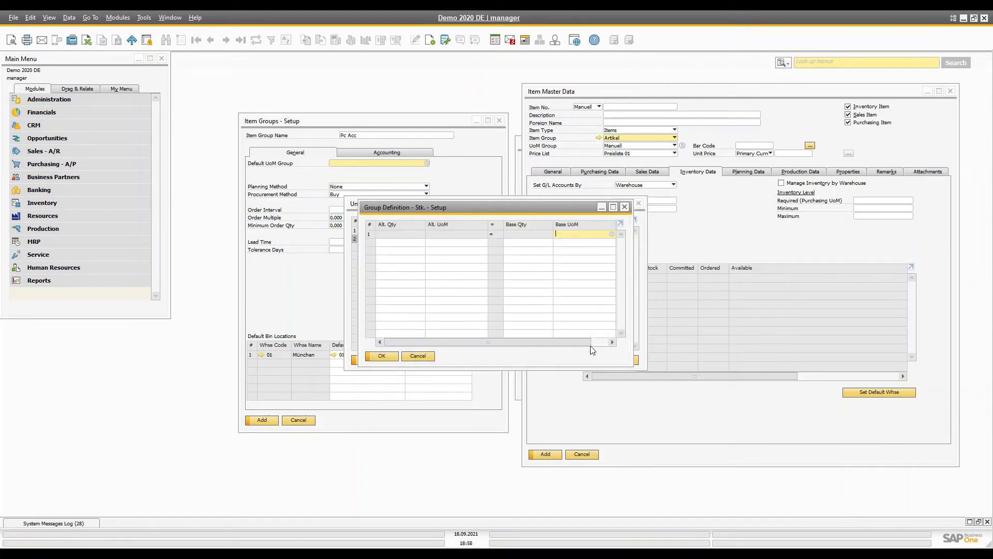
key("Tab")
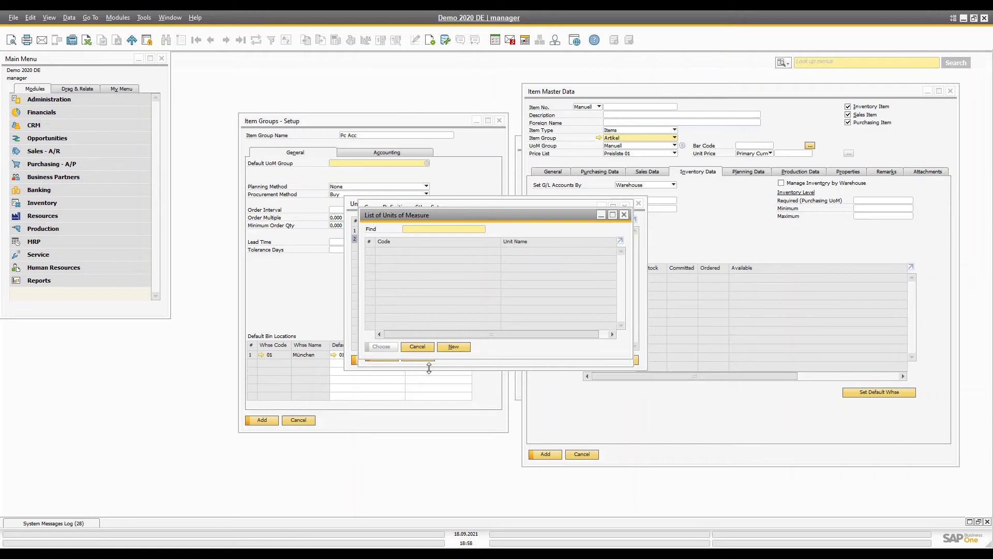
left_click(454, 346)
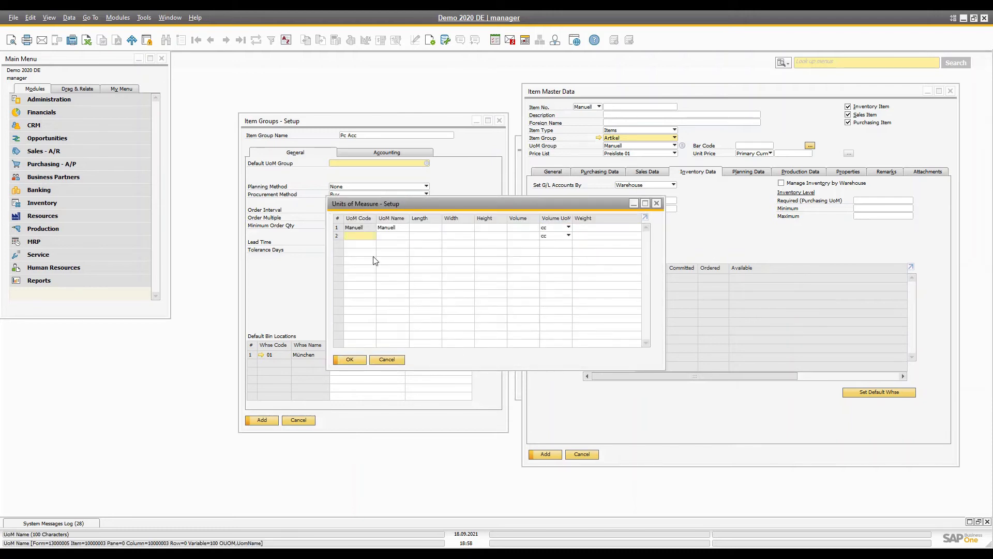
type("Stk")
key("Tab")
type("Stk")
key("Tab")
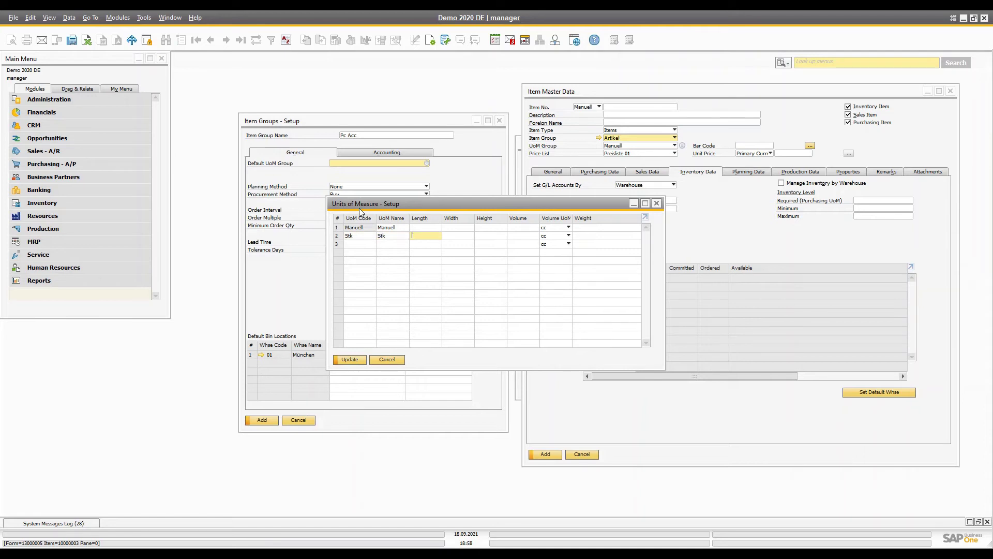
Enter a weight of 1kg for the Stk unit and save it as the group's base unit of measure.
left_click(568, 244)
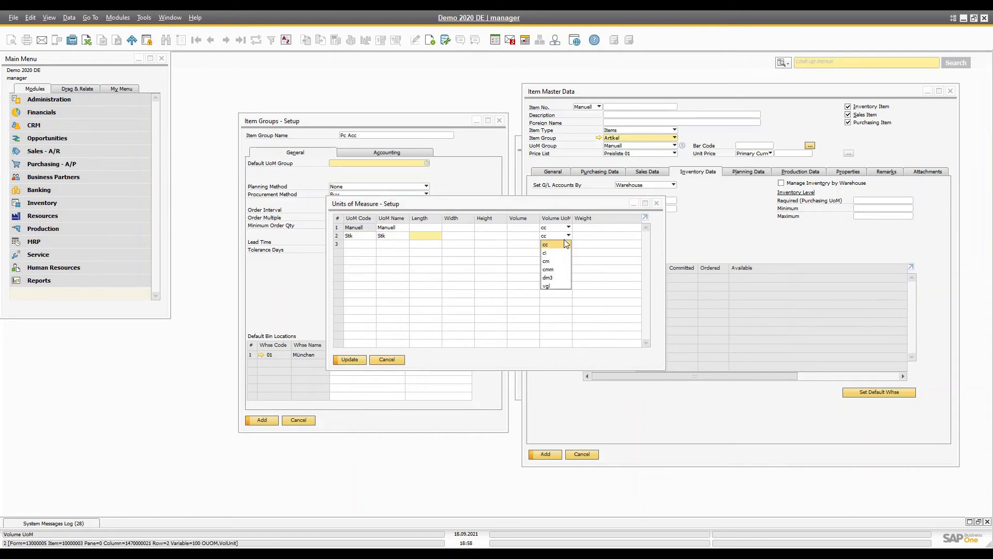
left_click(566, 244)
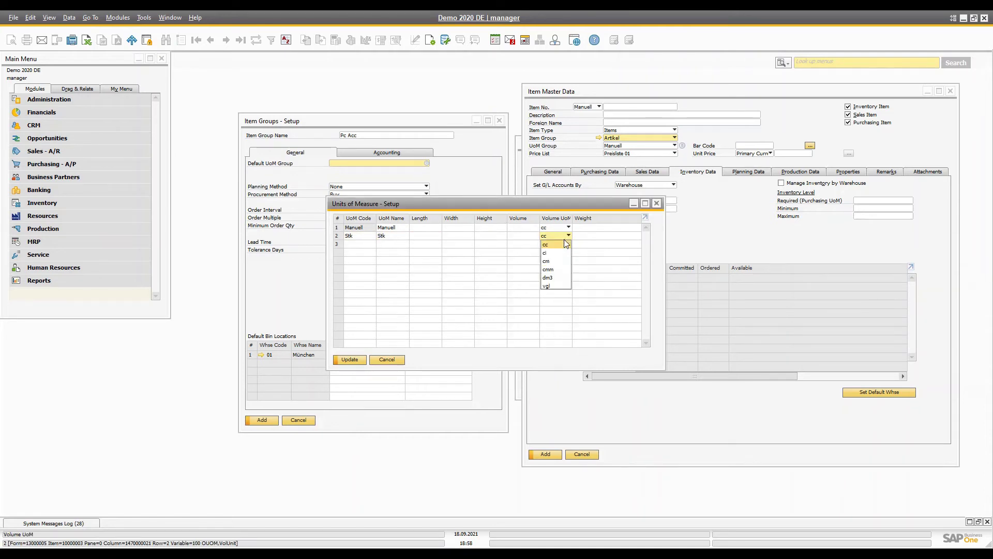
key("Tab")
type("1kg")
key("Tab")
left_click(350, 359)
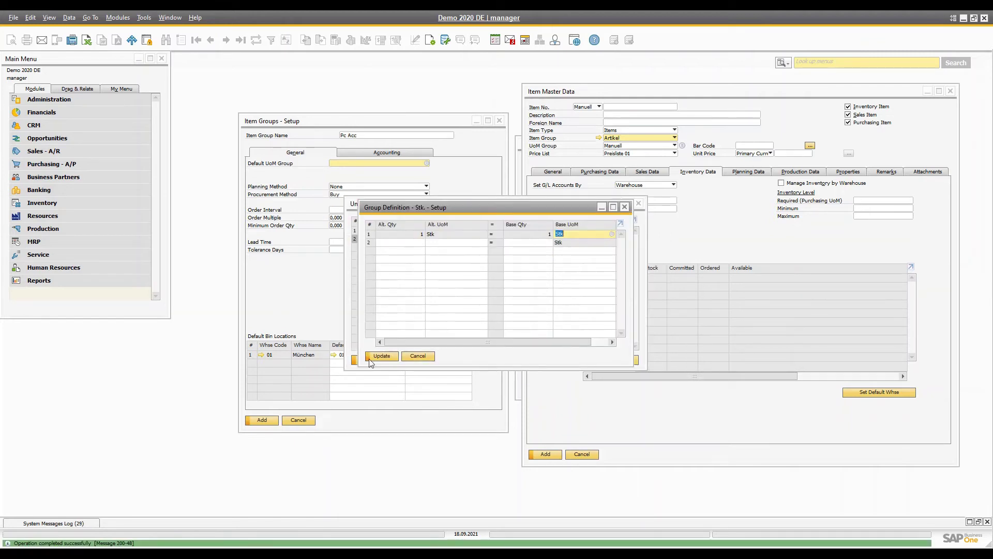
Save the Stk. group definition and the UoM group, and use Stk. as the item group's default UoM group.
left_click(386, 357)
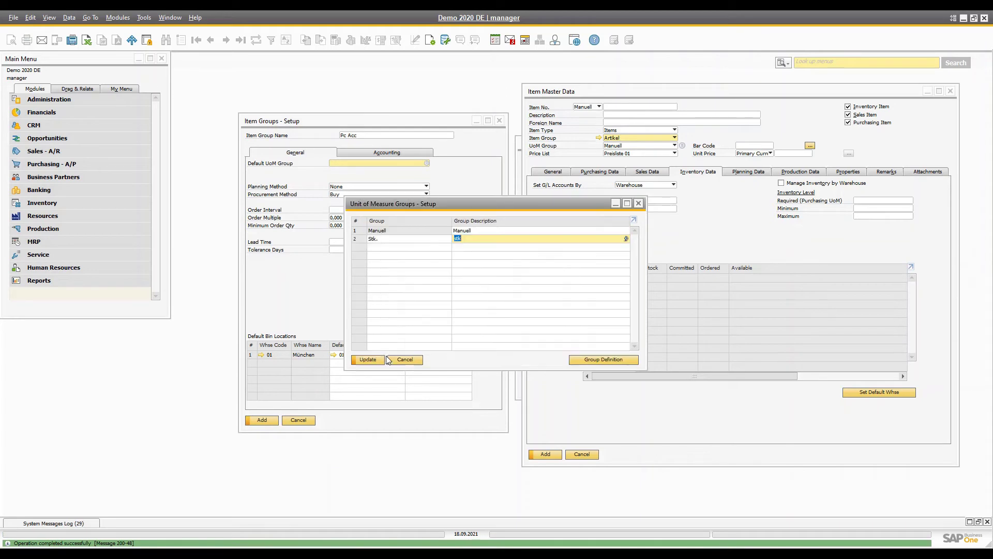
left_click(369, 360)
left_click(396, 294)
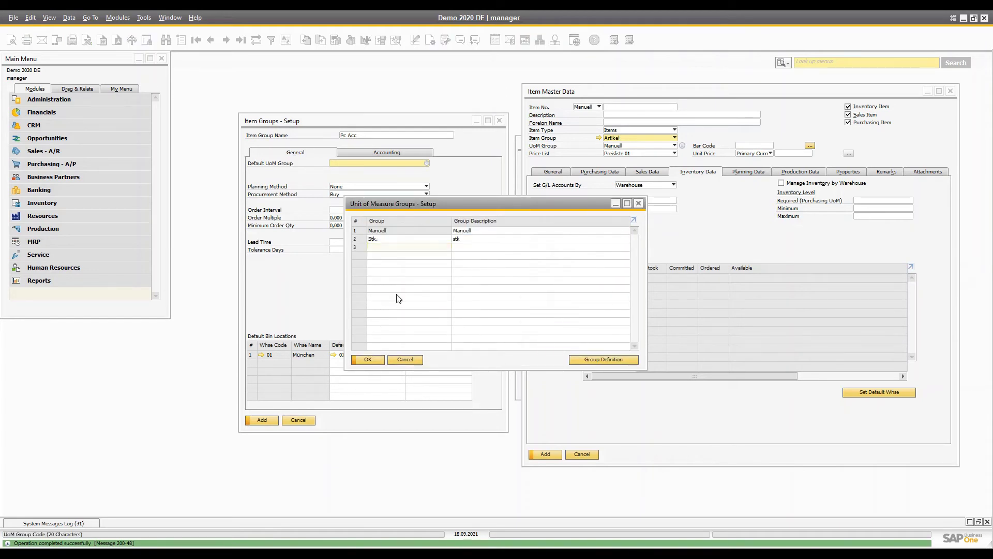
left_click(368, 359)
Set the item group's default inventory UoM to Stk.
left_click(348, 169)
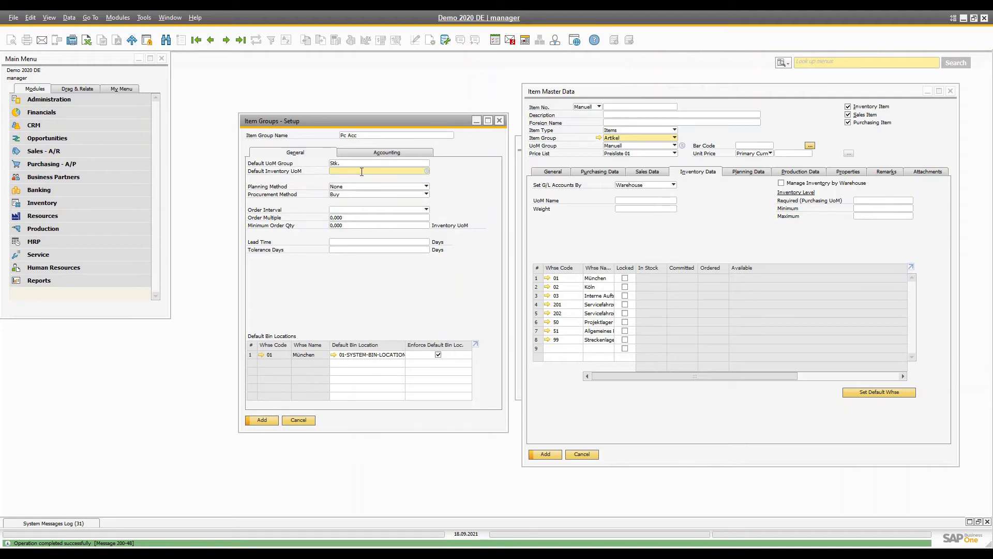
key("Tab")
double_click(402, 249)
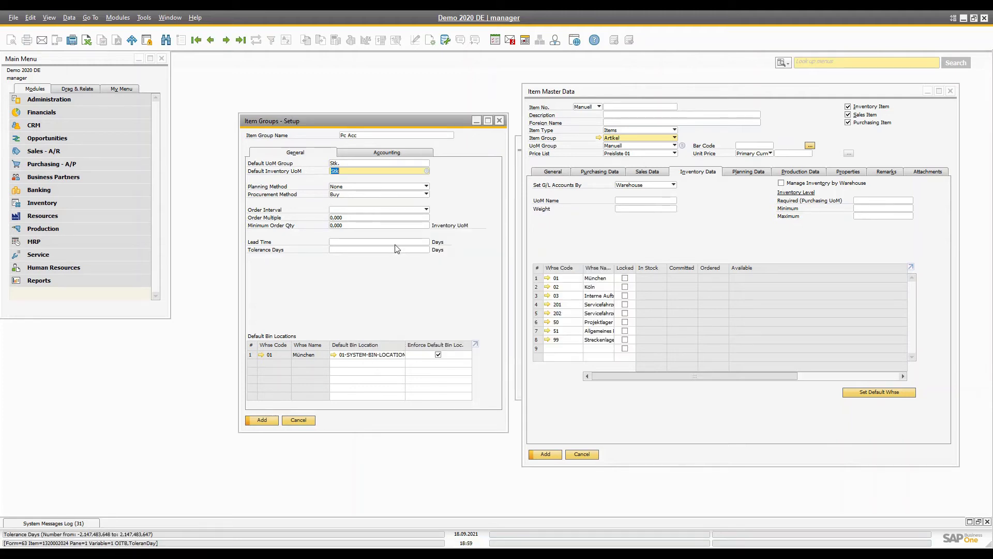
Set the Pc Acc item group's planning method to MRP.
left_click(359, 194)
left_click(360, 196)
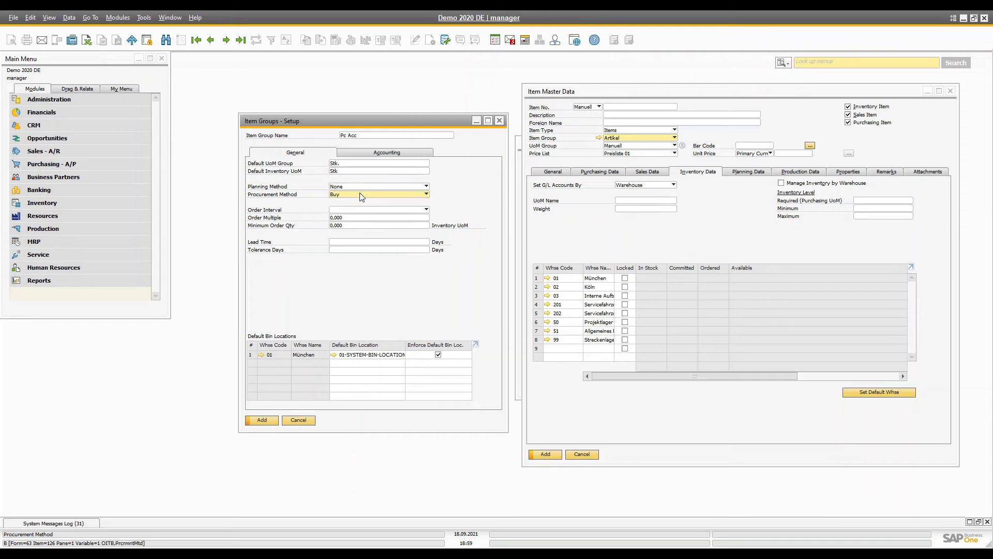
left_click(344, 198)
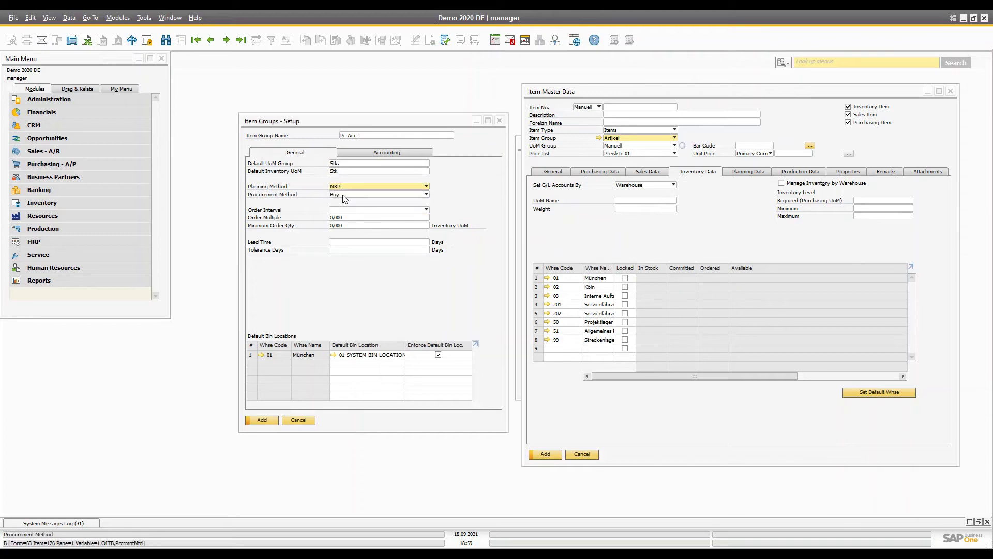
left_click(343, 211)
left_click(348, 228)
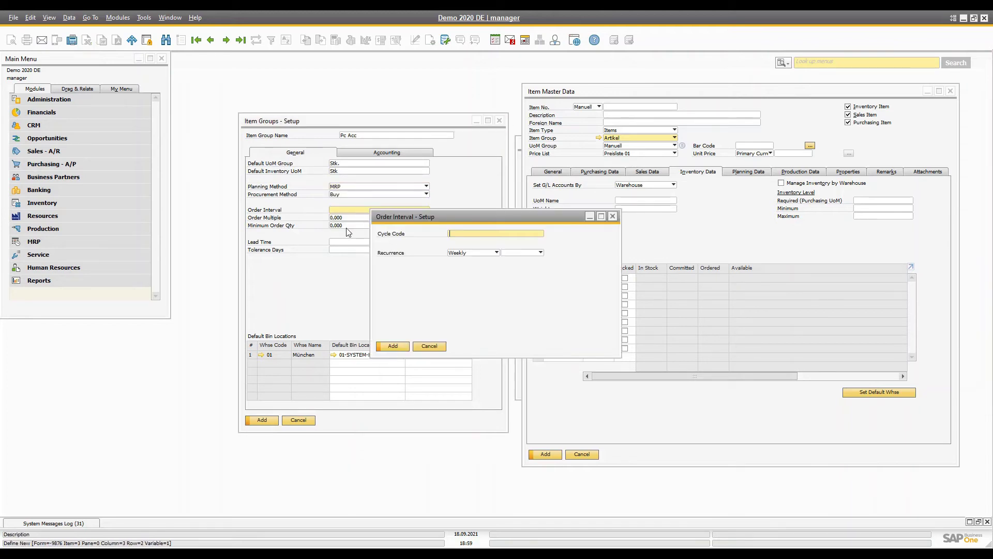
left_click(429, 346)
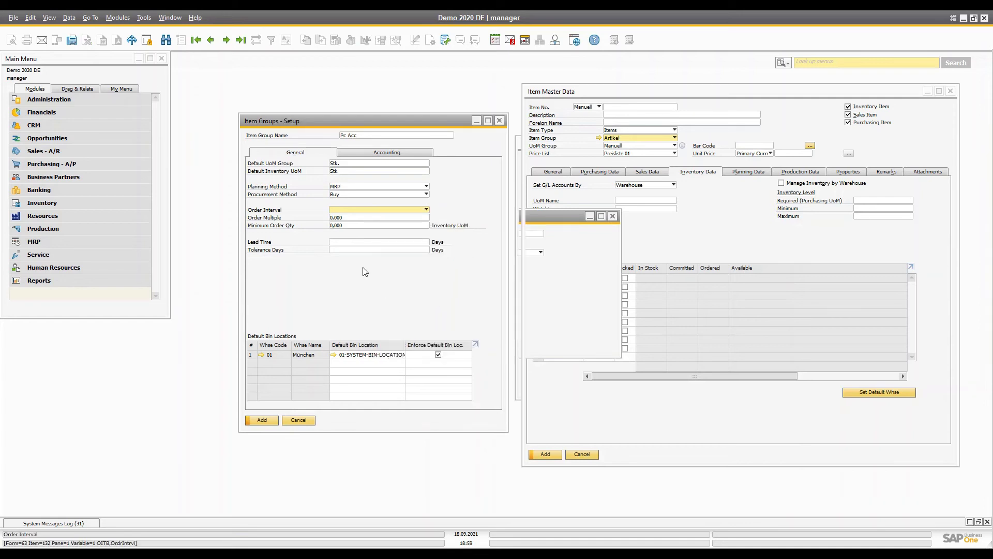
Set the item group's order multiple to 1, minimum order quantity to 10, lead time to 7 days and tolerance to 10 days.
left_click(355, 218)
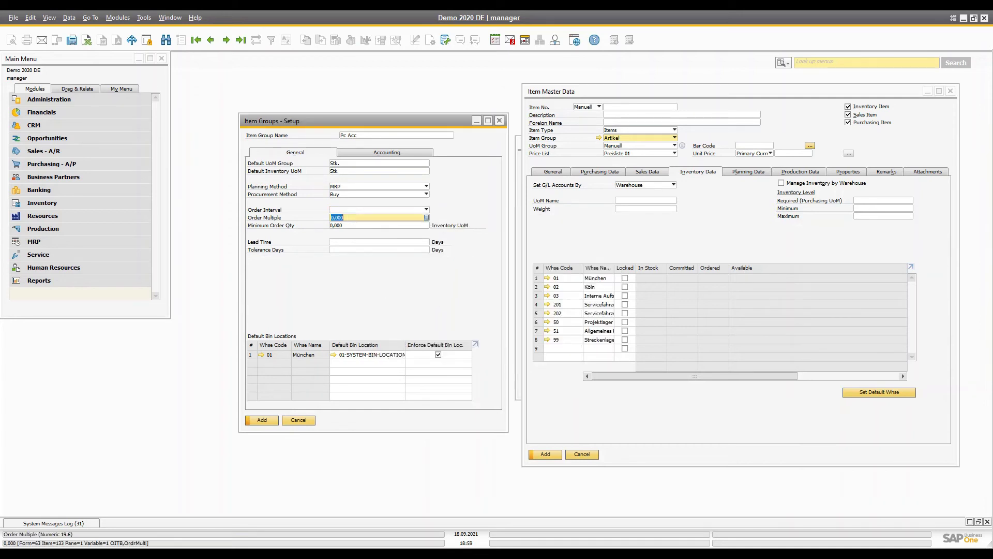
type("1")
key("Tab")
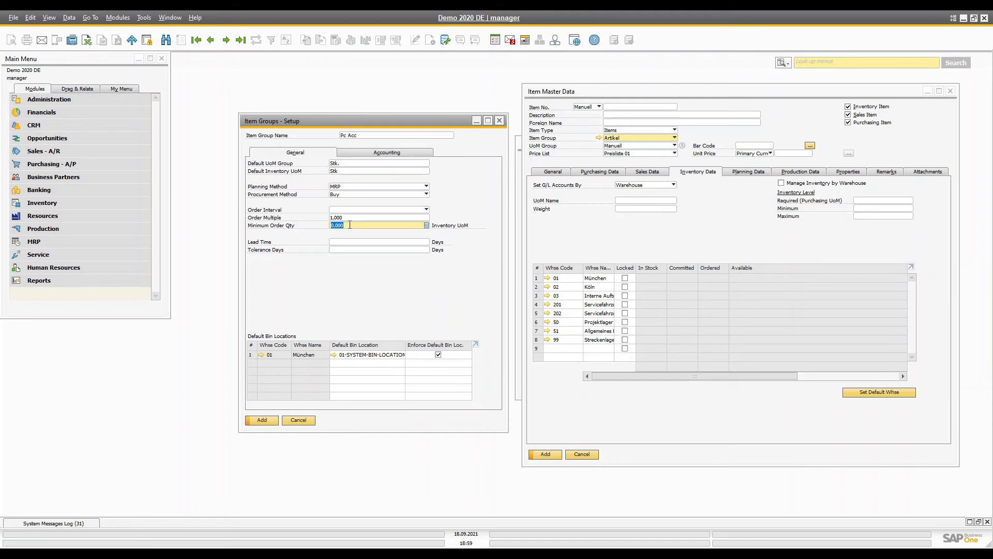
key("Tab")
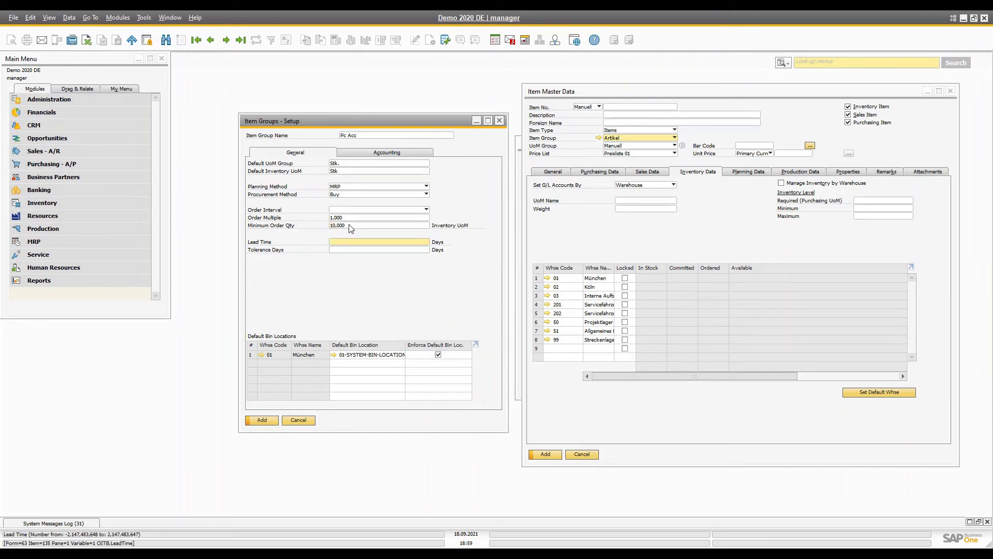
type("7")
key("Tab")
type("10")
key("Tab")
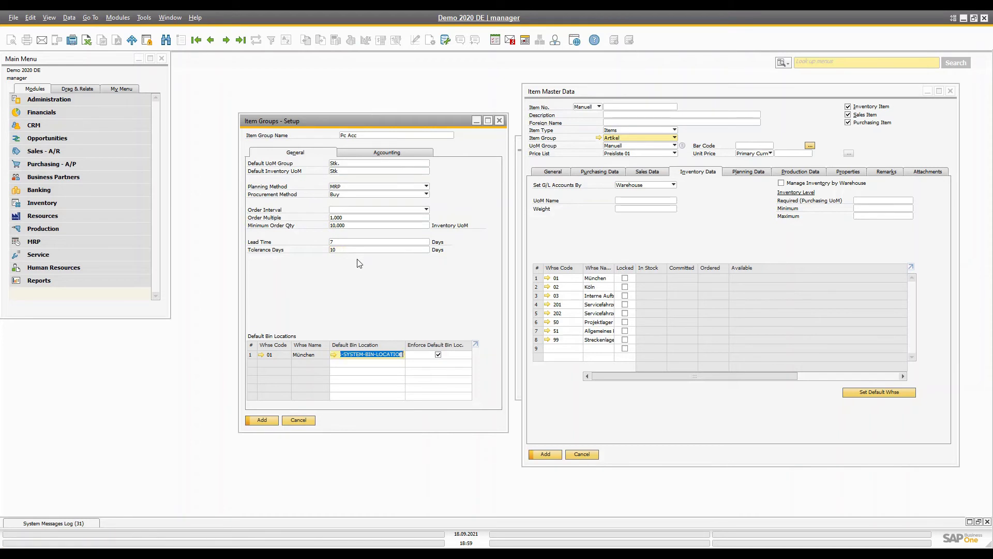
Add the Pc Acc item group, update the item information according to it, and move the item master data window clear of the warehouse setup.
left_click(262, 419)
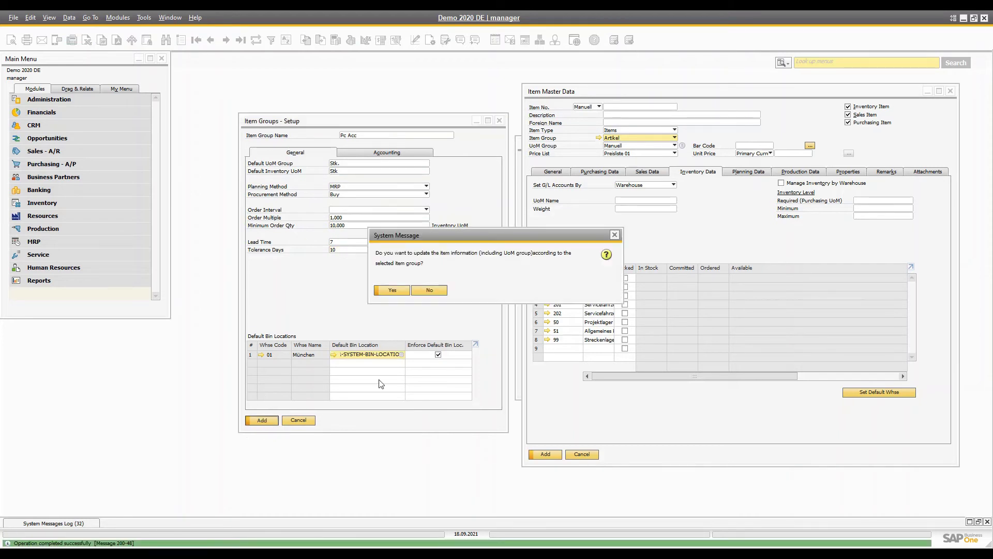
left_click(393, 290)
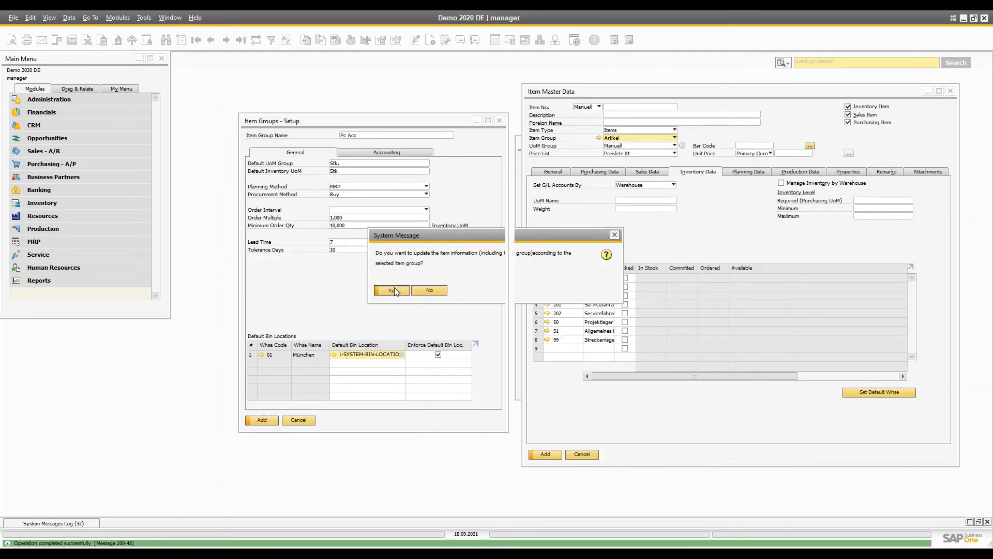
left_click_drag(600, 87, 191, 95)
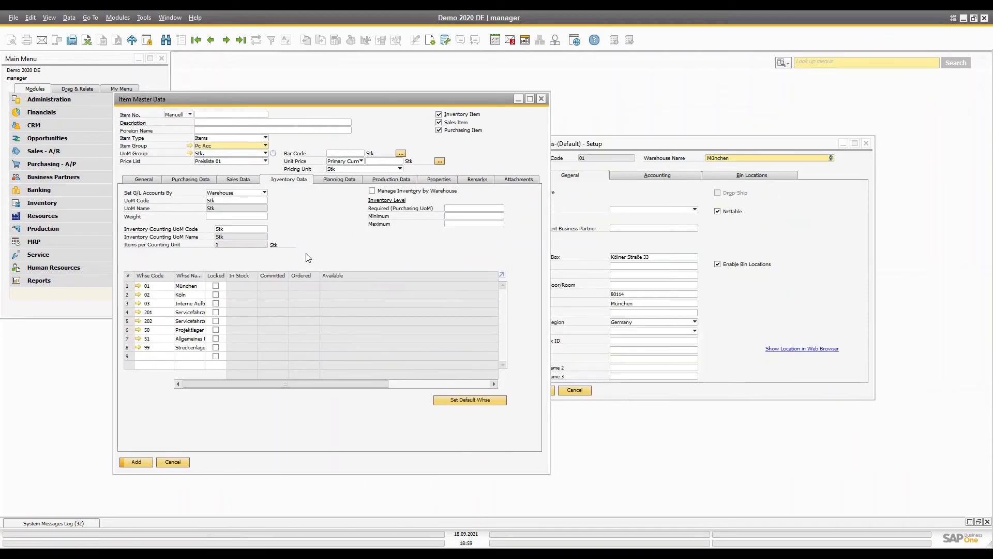
Close the warehouse 01 setup while keeping the unsaved item master data open.
left_click(330, 245)
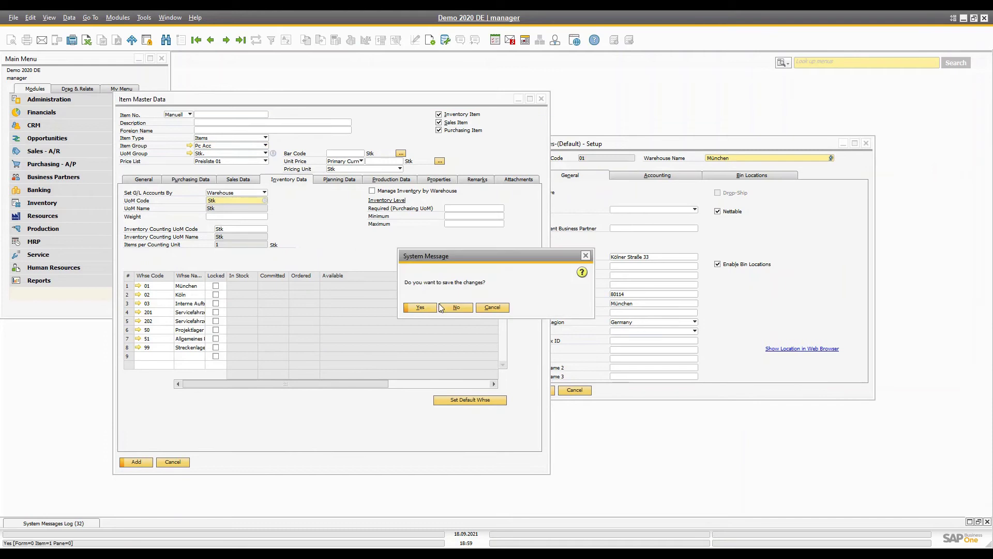
left_click(490, 310)
key("Escape")
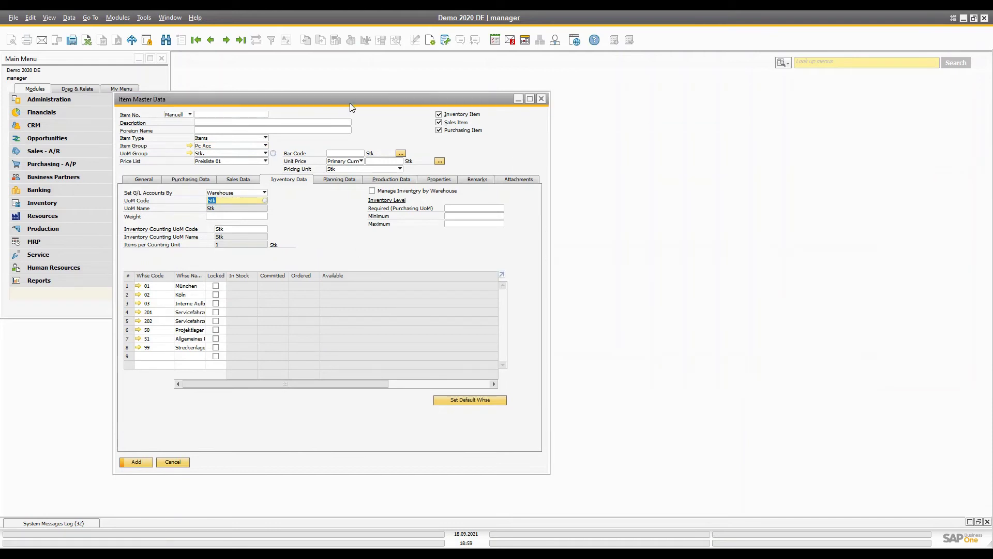
Fill in the new item's number as L0001, description as Lenono Thinkpad and foreign name as L series, keeping the Pc Acc item group.
left_click_drag(351, 107, 586, 111)
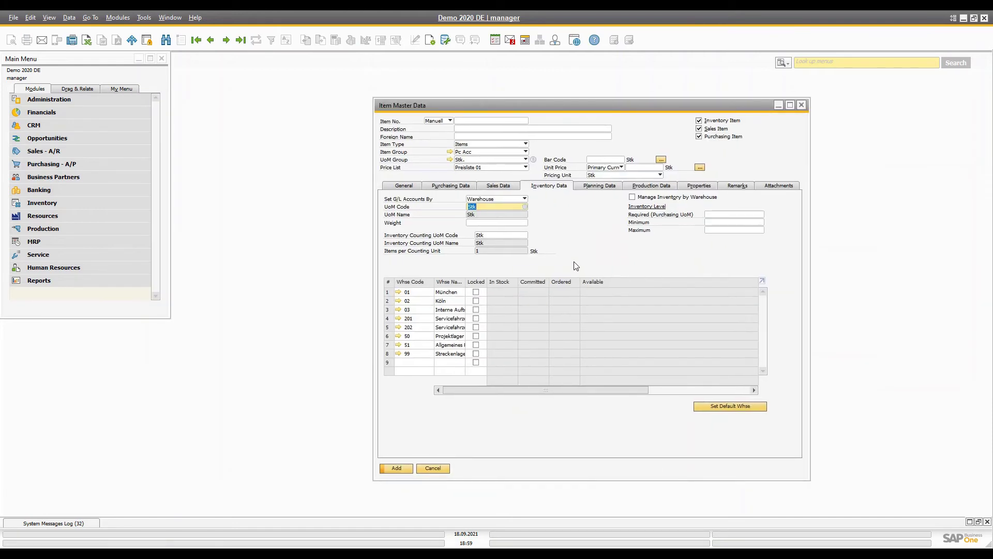
left_click(404, 185)
left_click(477, 152)
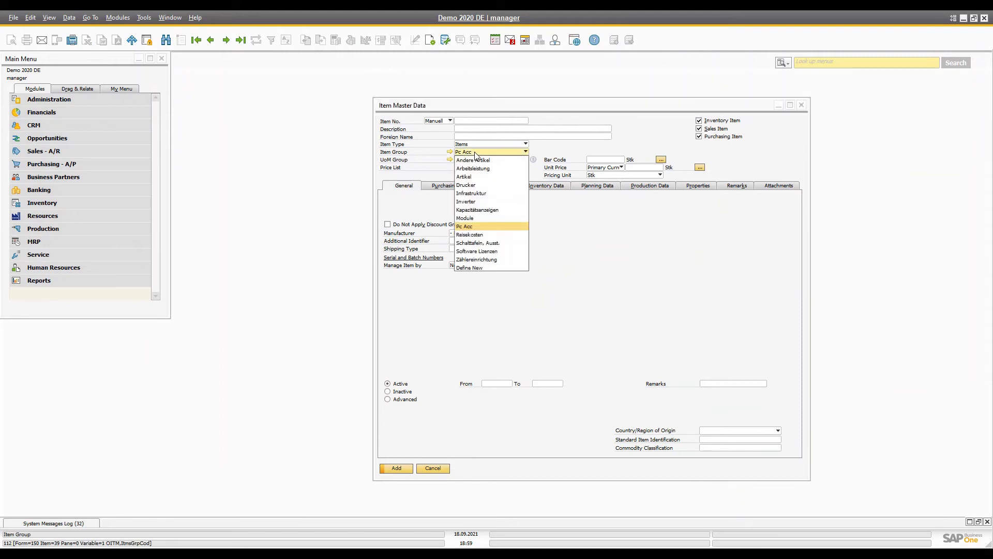
left_click(476, 153)
left_click(479, 121)
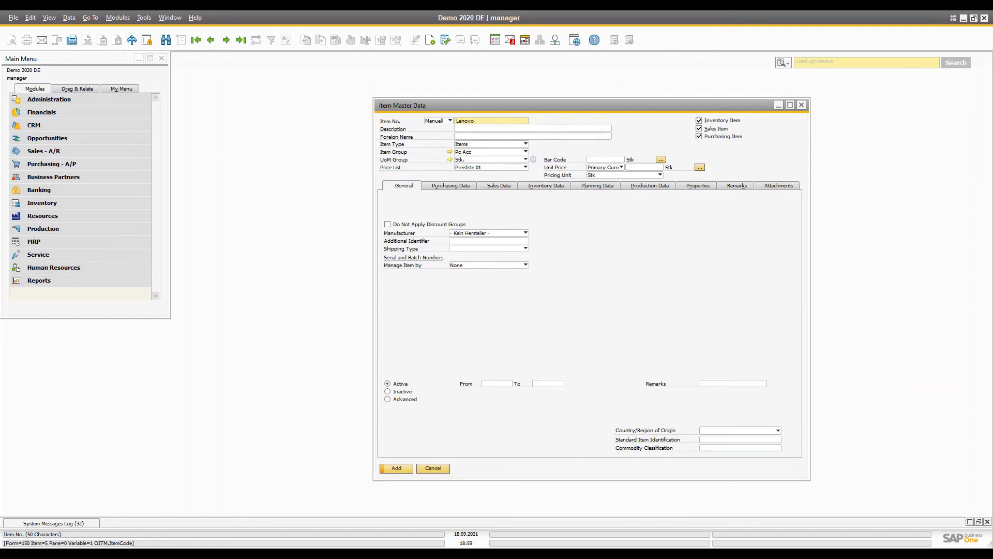
type("L0001")
key("Tab")
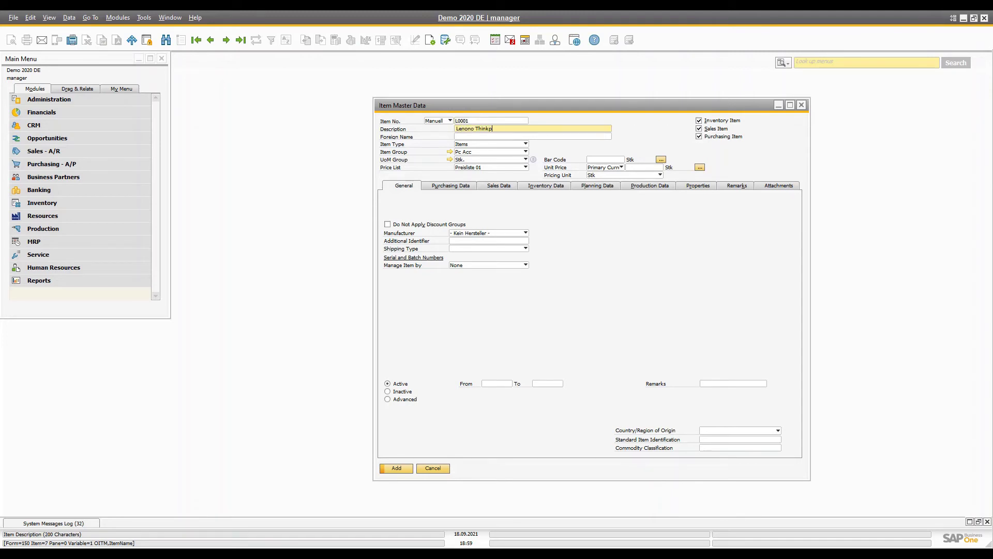
key("Tab")
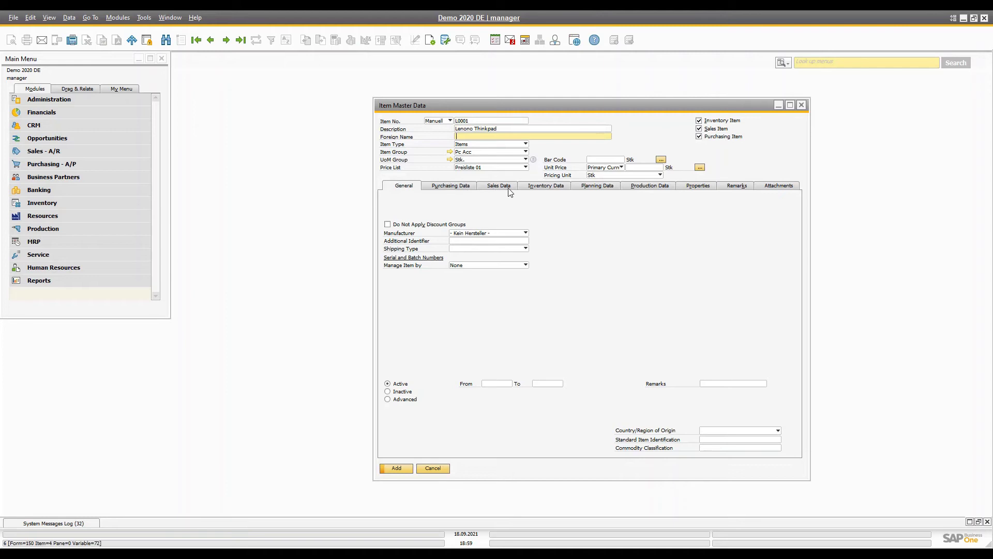
type("L series")
key("Tab")
left_click(526, 152)
left_click(457, 169)
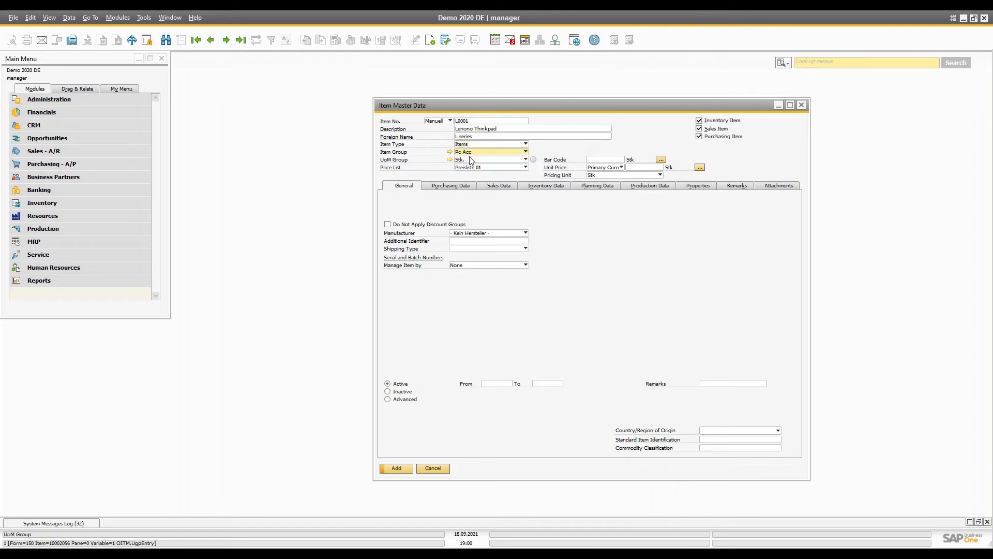
left_click(504, 161)
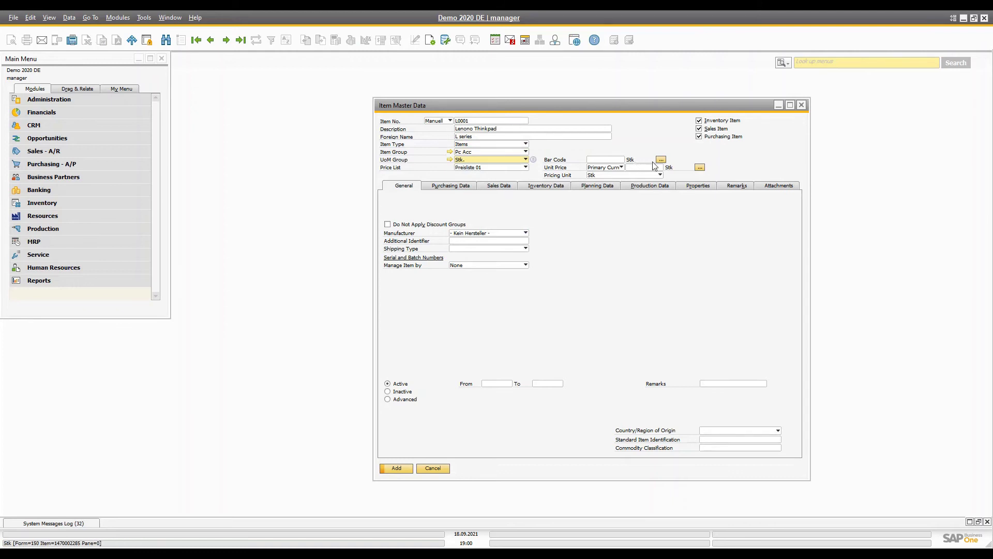
Examine the warehouse list in the item's inventory data and the columns offered in its form settings, leaving the settings unchanged.
left_click(555, 187)
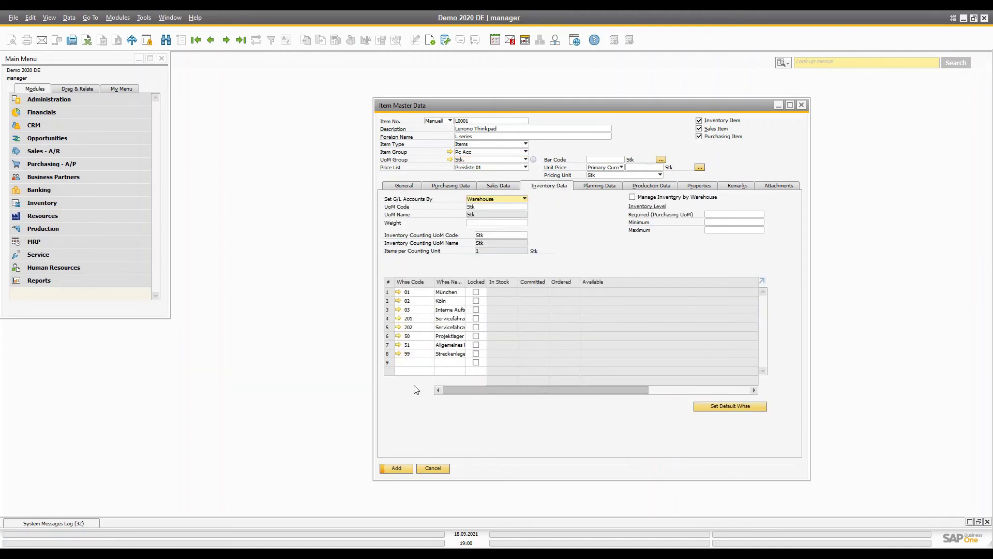
left_click(420, 293)
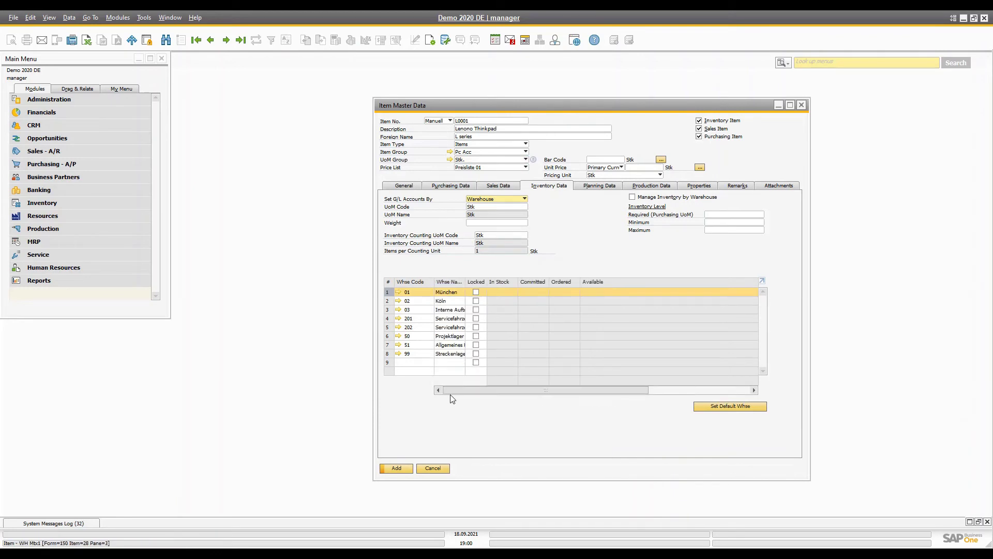
right_click(386, 282)
left_click(420, 332)
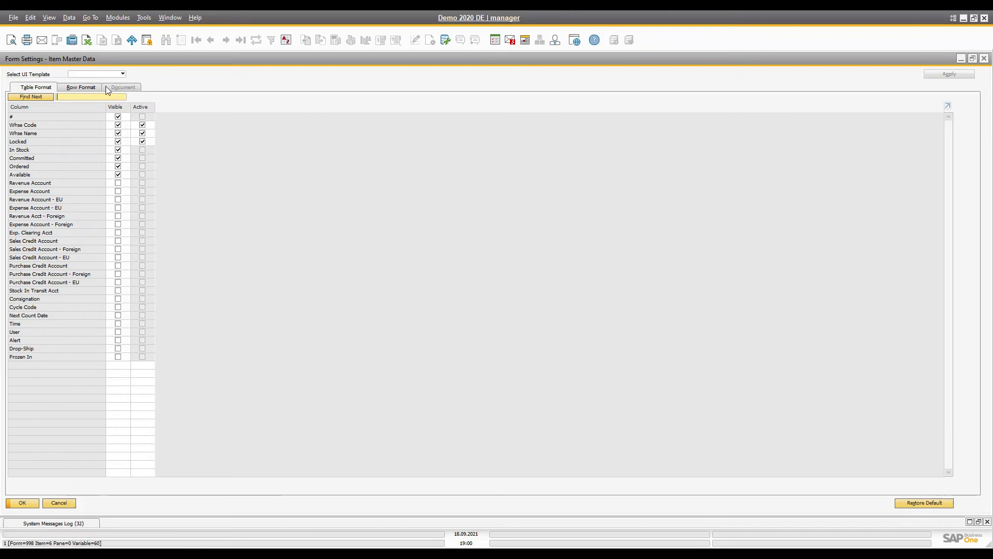
left_click(57, 503)
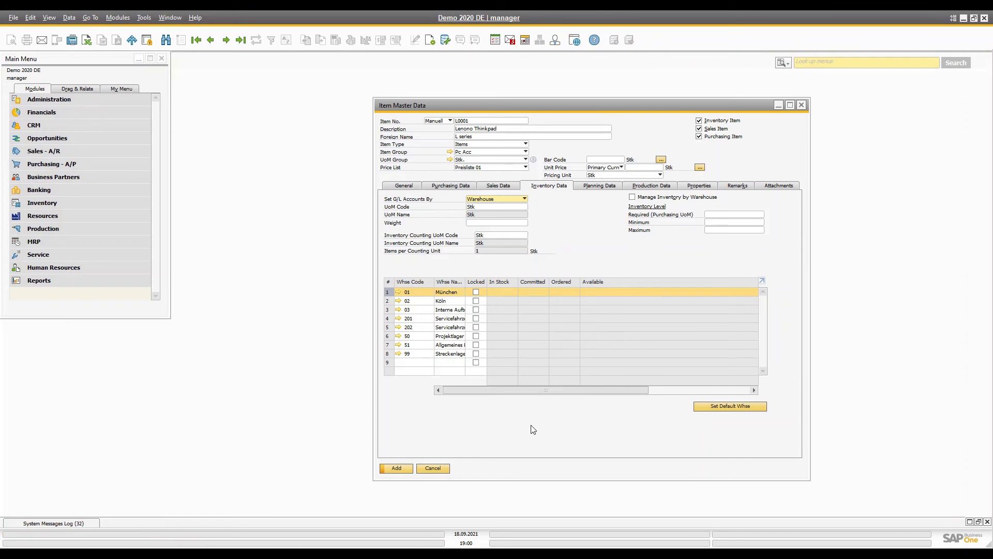
left_click(456, 308)
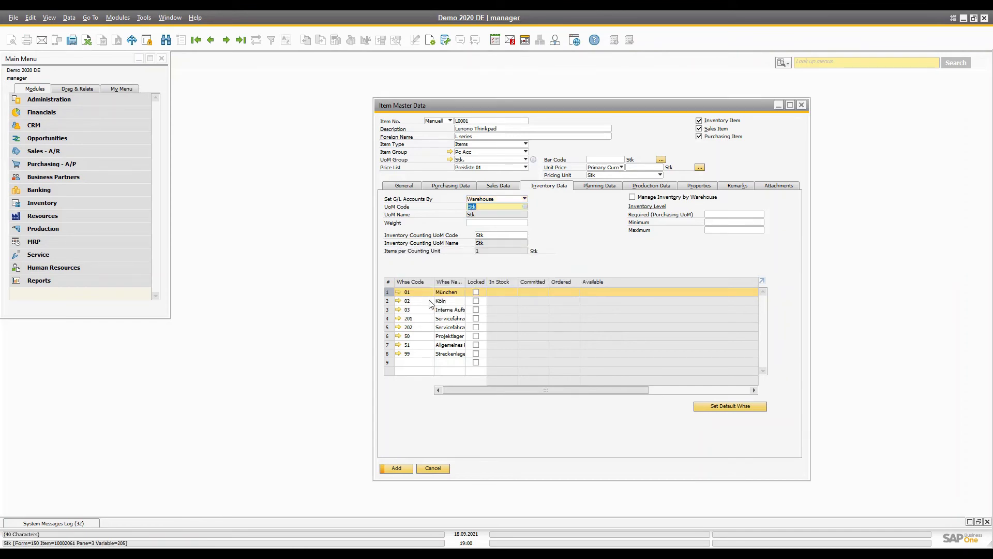
Close the unsaved item entry and reopen the item master data from the Inventory module, showing its inventory data.
left_click(58, 102)
left_click(58, 102)
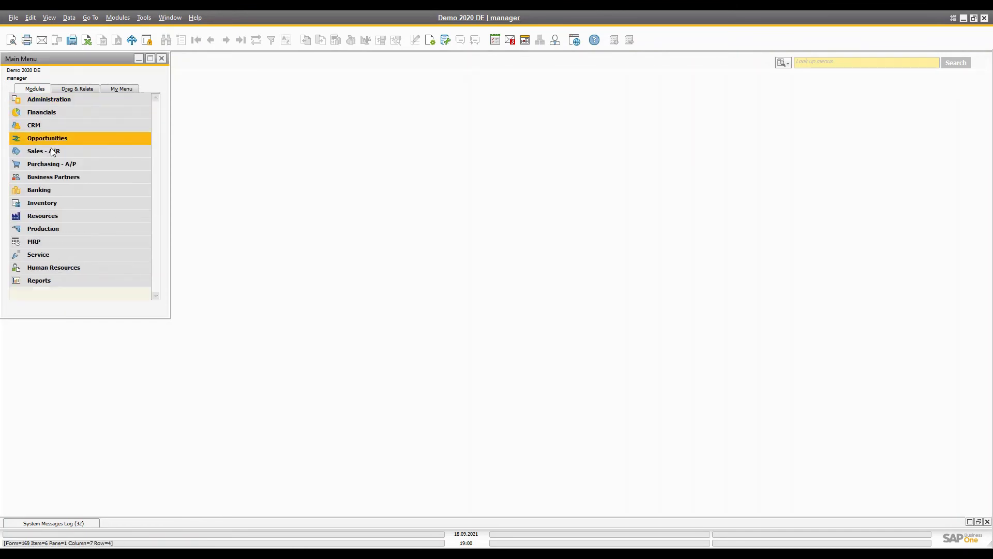
left_click(47, 190)
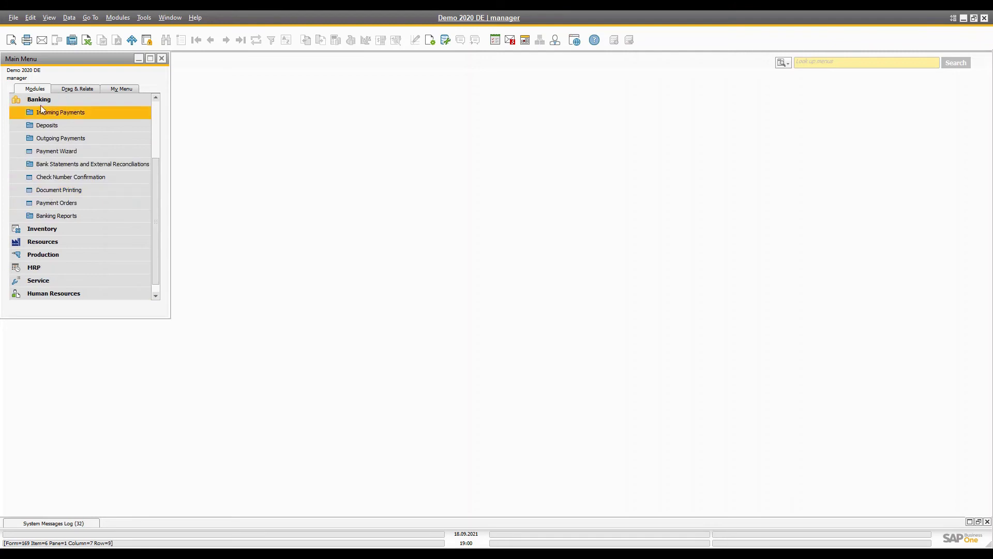
left_click(41, 98)
left_click(44, 204)
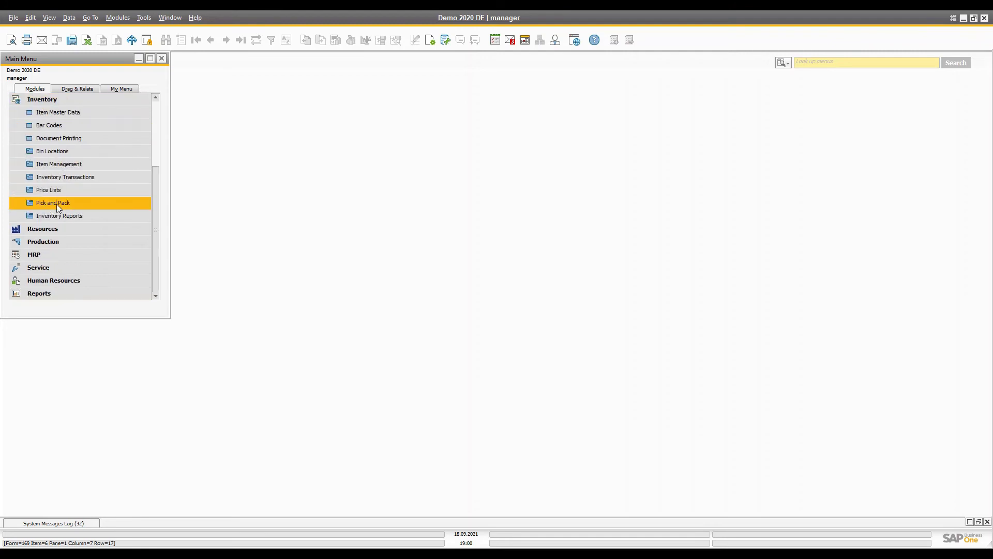
left_click(74, 113)
left_click(546, 185)
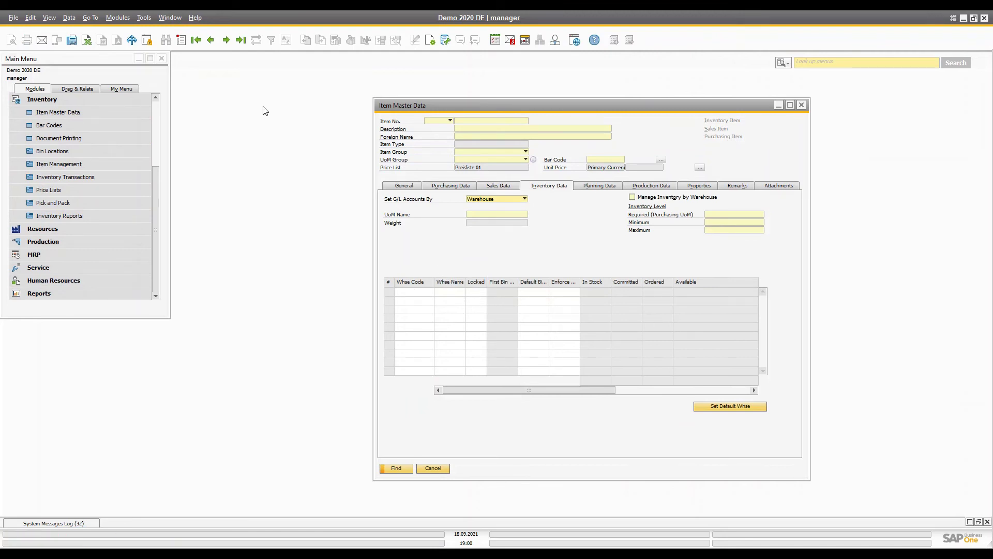
Start a new item with number L0001, description Lenovo Thinkpad and foreign name L series.
left_click(181, 40)
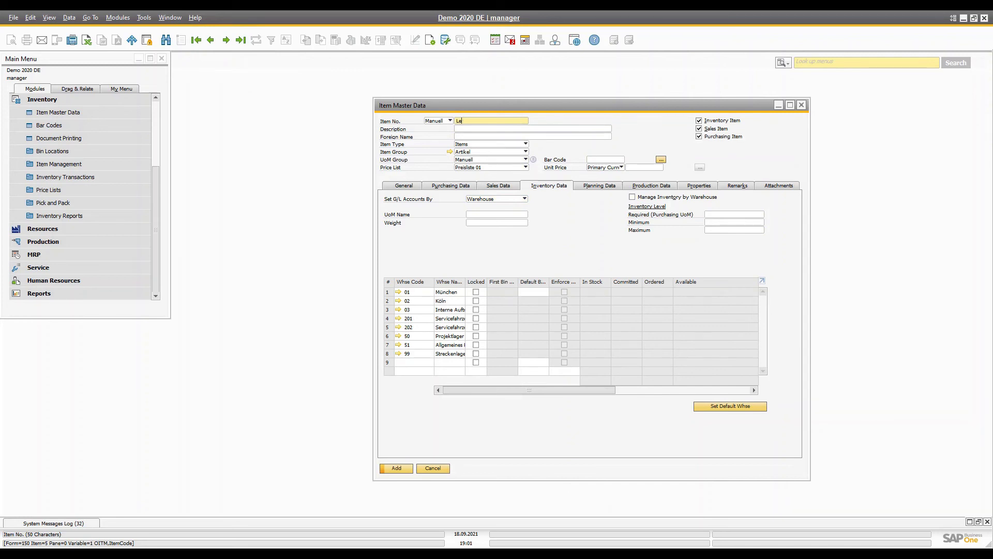
type("1")
key("Tab")
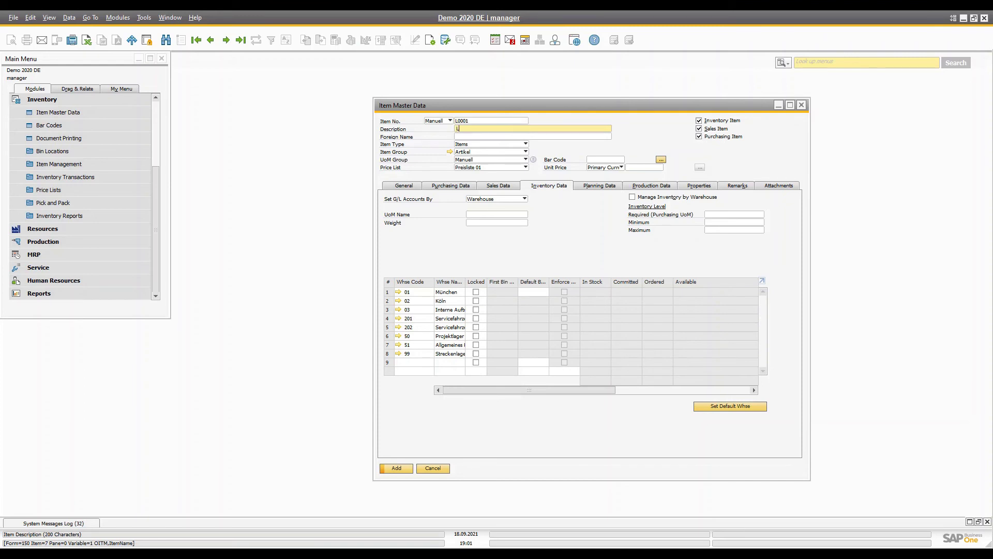
type("Lenovo Thinkpad")
key("Tab")
type("L series")
key("Tab")
Assign the Pc Acc item group to the item and accept updating the item information according to it.
left_click(489, 152)
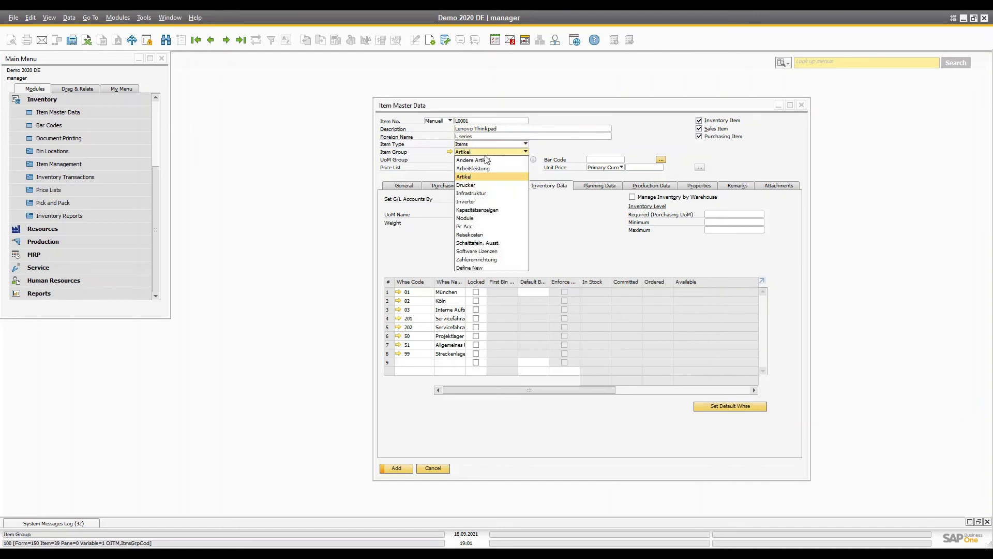
left_click(464, 226)
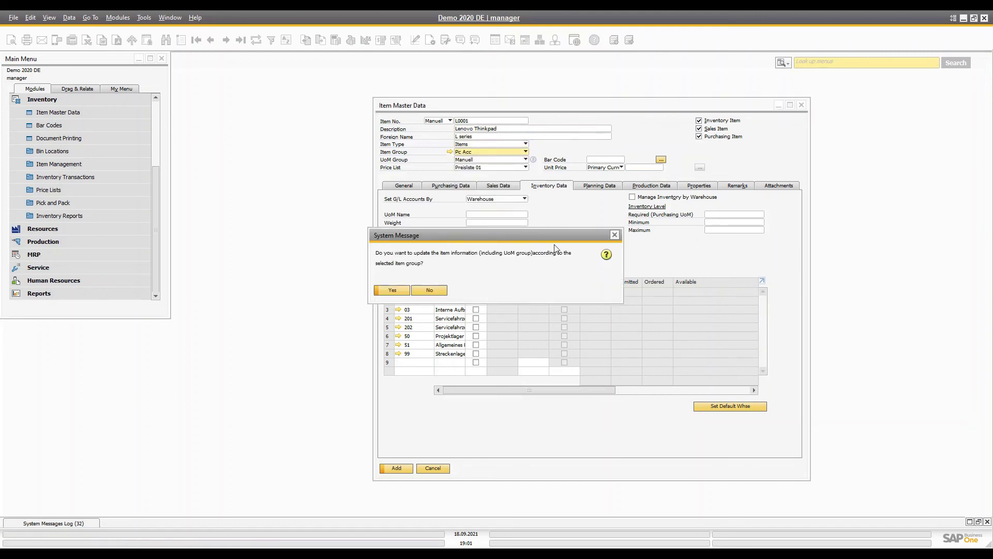
left_click(383, 290)
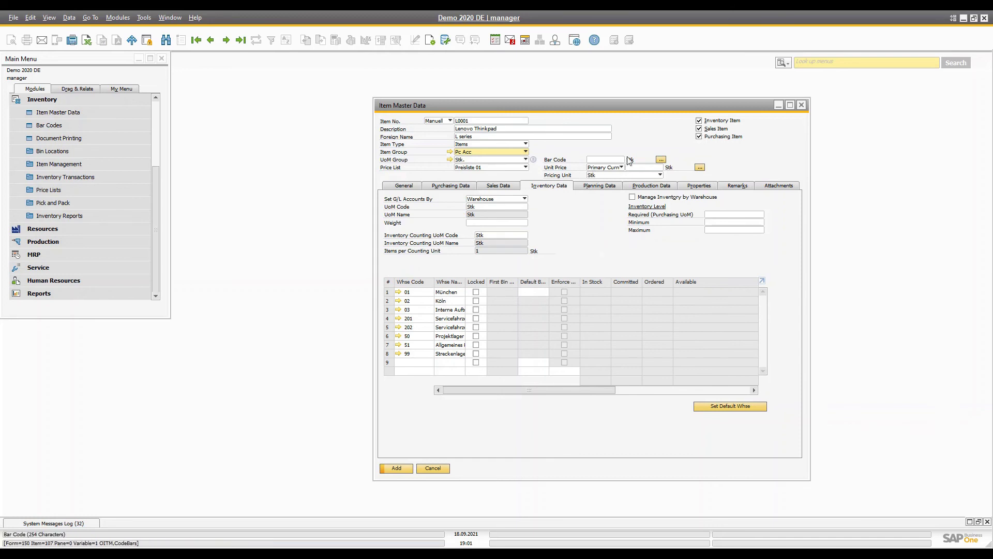
Review the item's general, sales and inventory data, including the counting unit and the default bin location for warehouse 01.
left_click(409, 186)
left_click(498, 186)
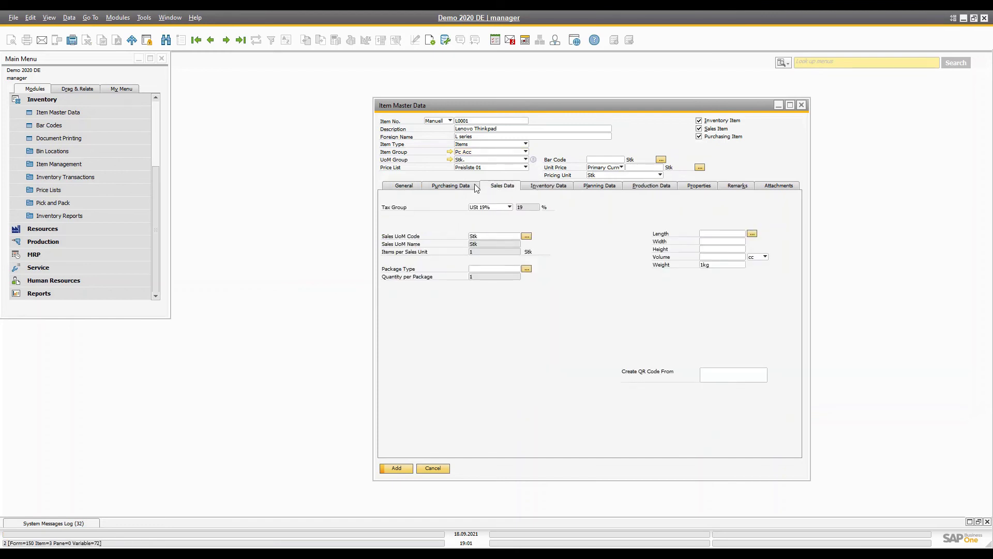
left_click(572, 187)
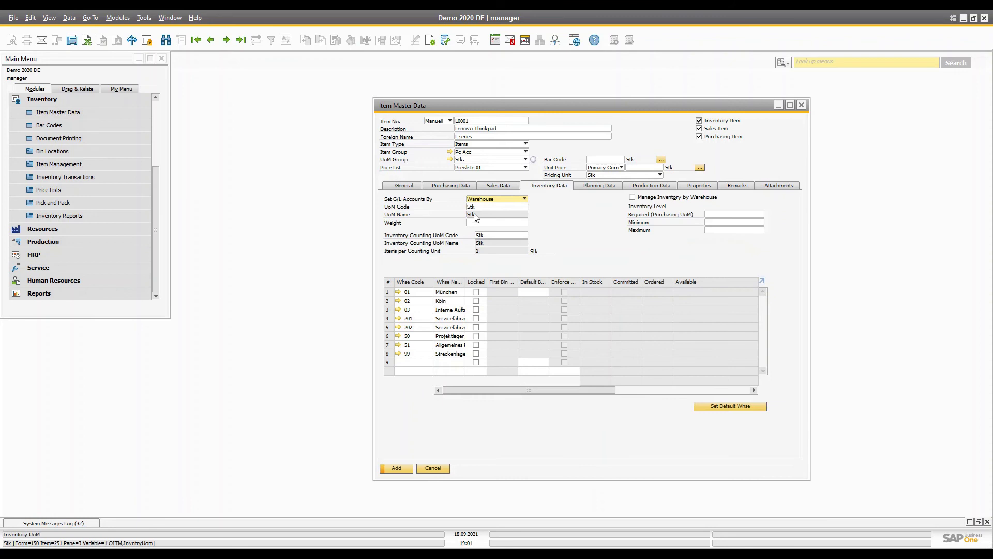
left_click(499, 236)
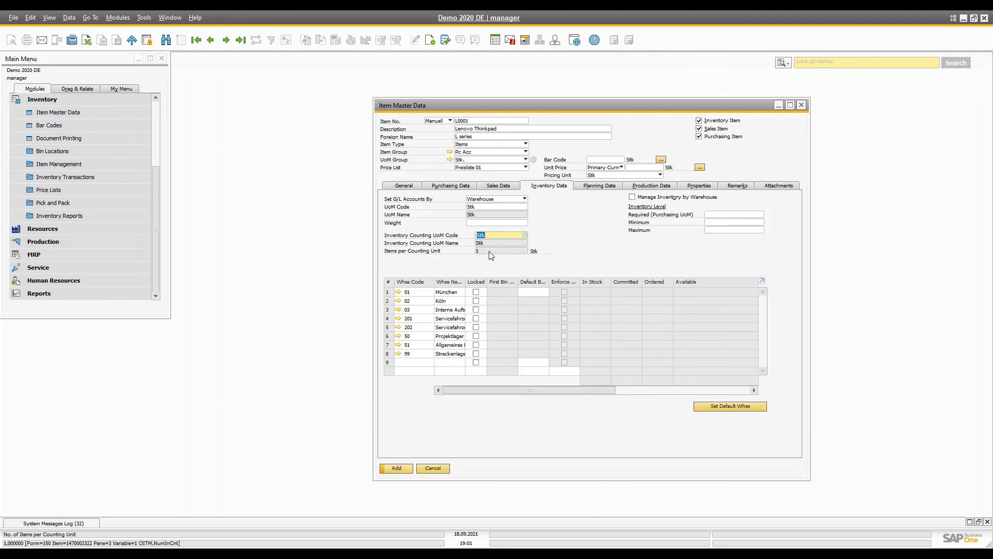
left_click(440, 294)
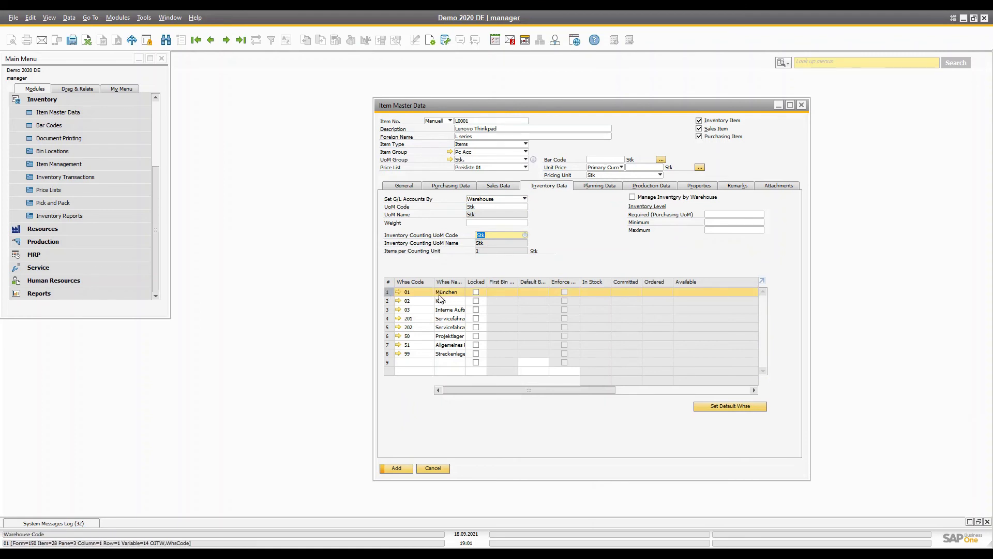
left_click(534, 291)
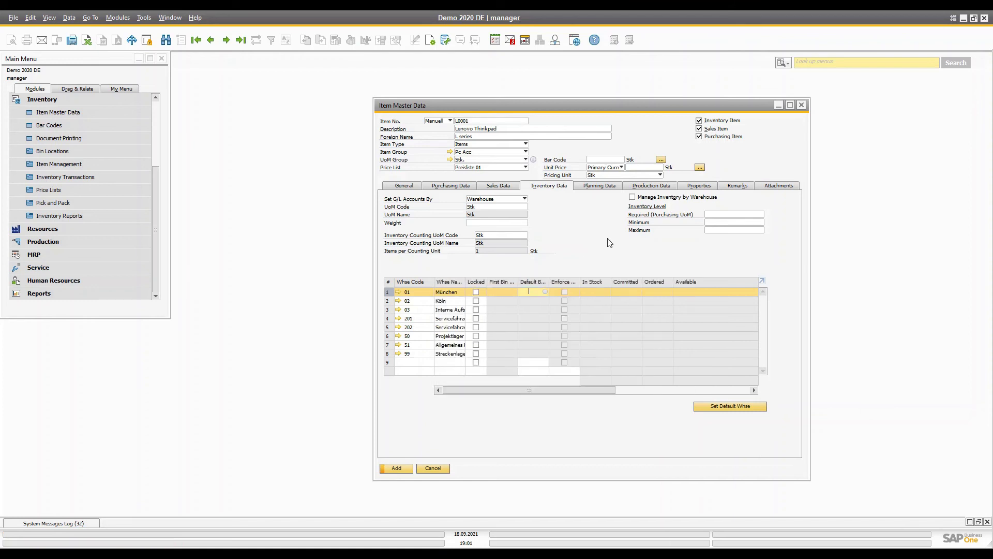
Review the item's planning data for the lead time, tolerance days and order multiple inherited from the item group.
left_click(653, 186)
left_click(599, 186)
left_click(653, 186)
left_click(608, 186)
left_click(485, 264)
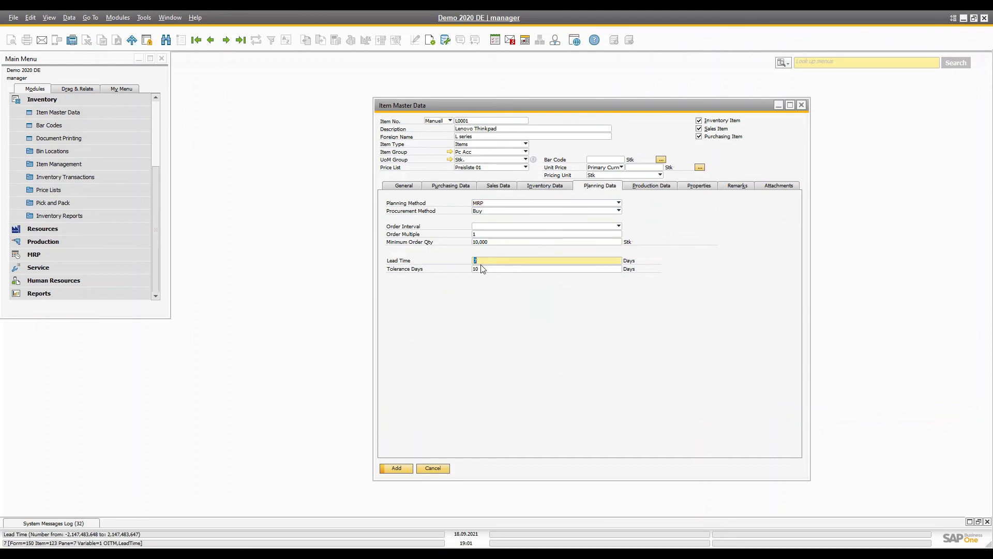
key("Tab")
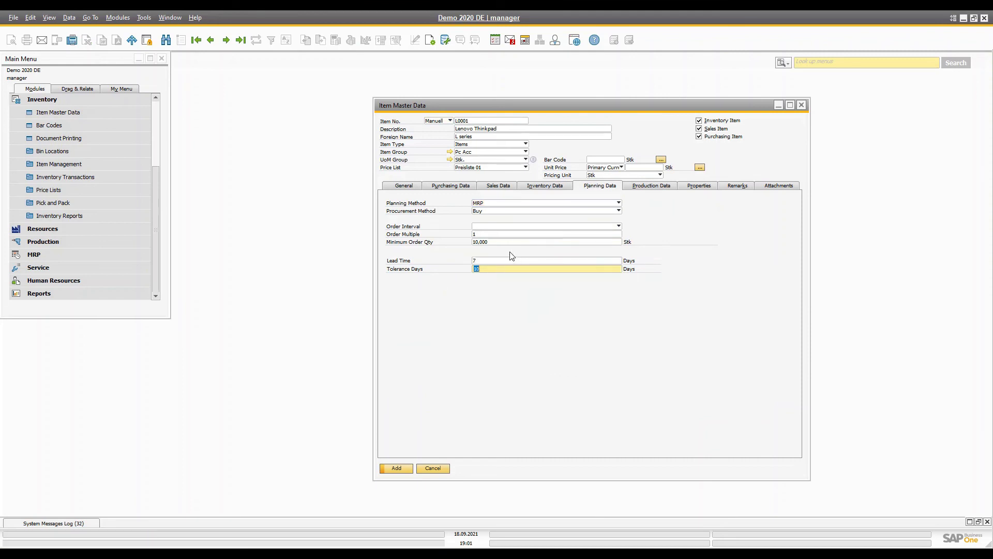
left_click(512, 234)
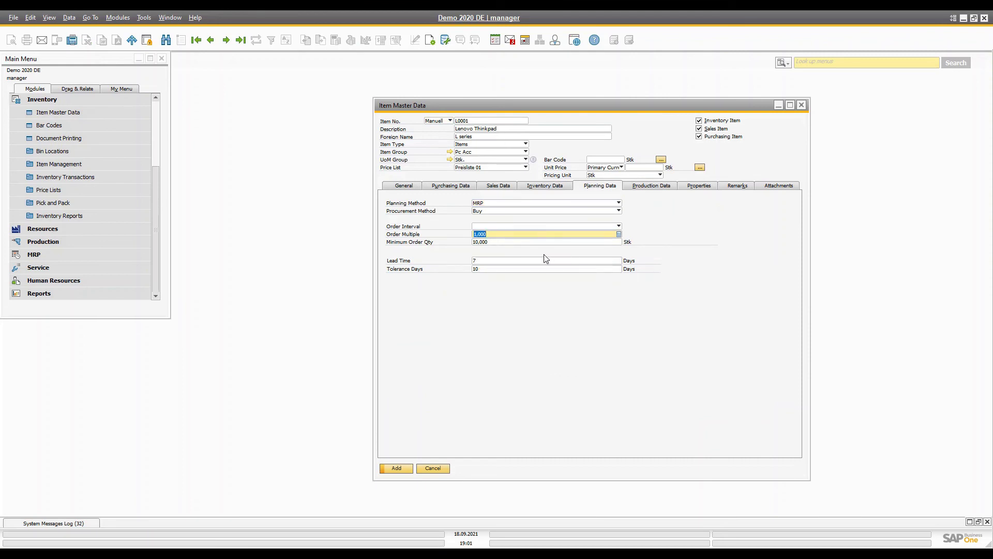
Add the new item and find it again by its item number L0001.
left_click(396, 468)
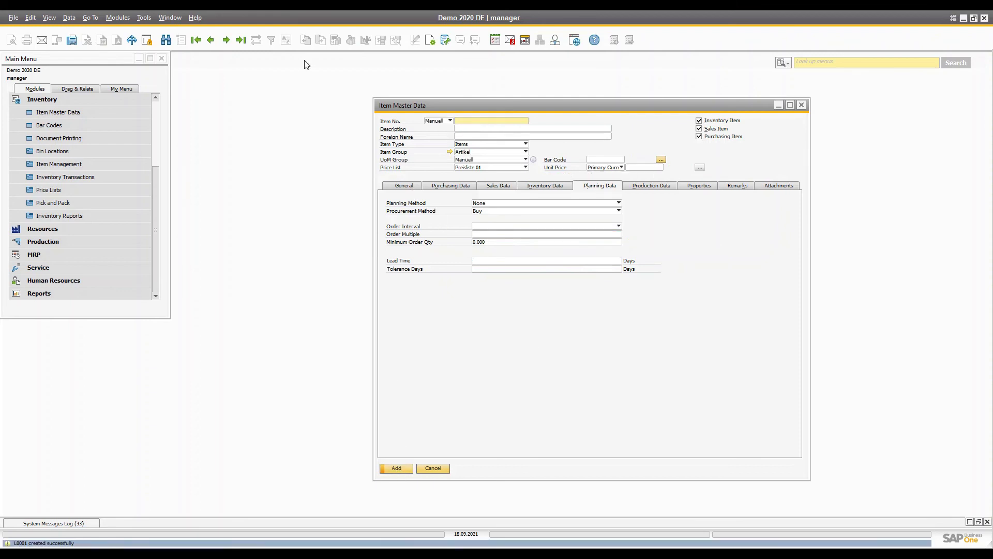
left_click(165, 41)
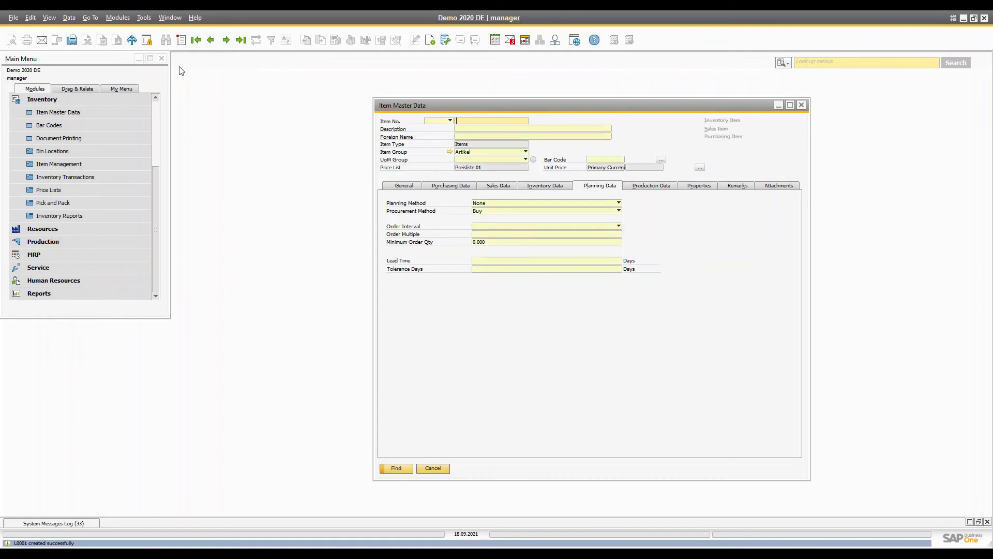
type("L0001")
key("Return")
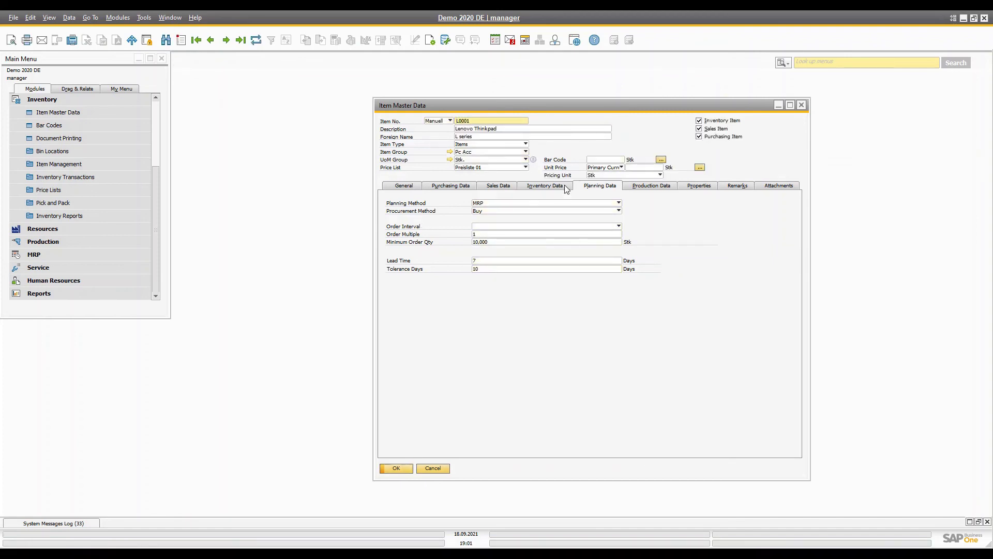
Examine the saved item's warehouse list in its inventory data and the settings in its purchasing data.
left_click(548, 188)
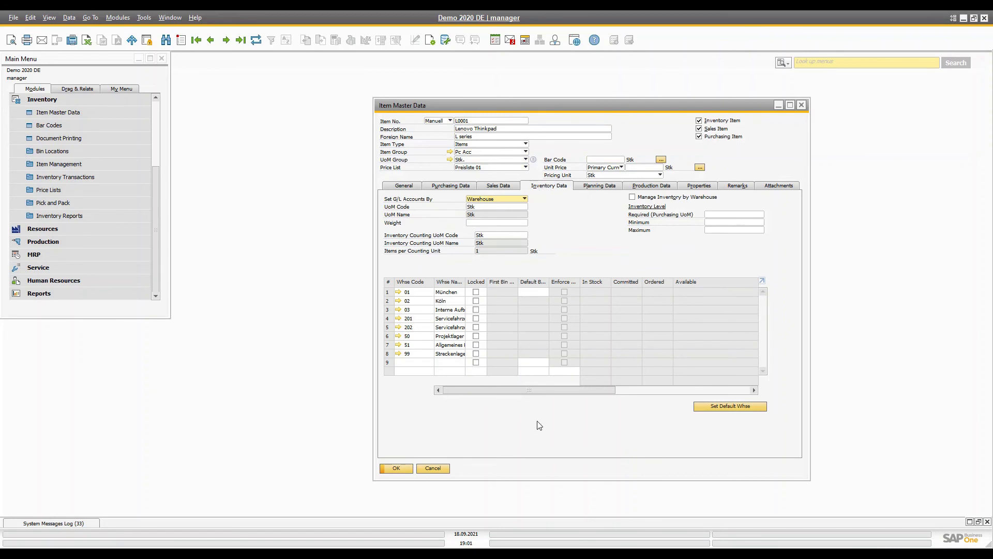
left_click_drag(568, 392, 410, 407)
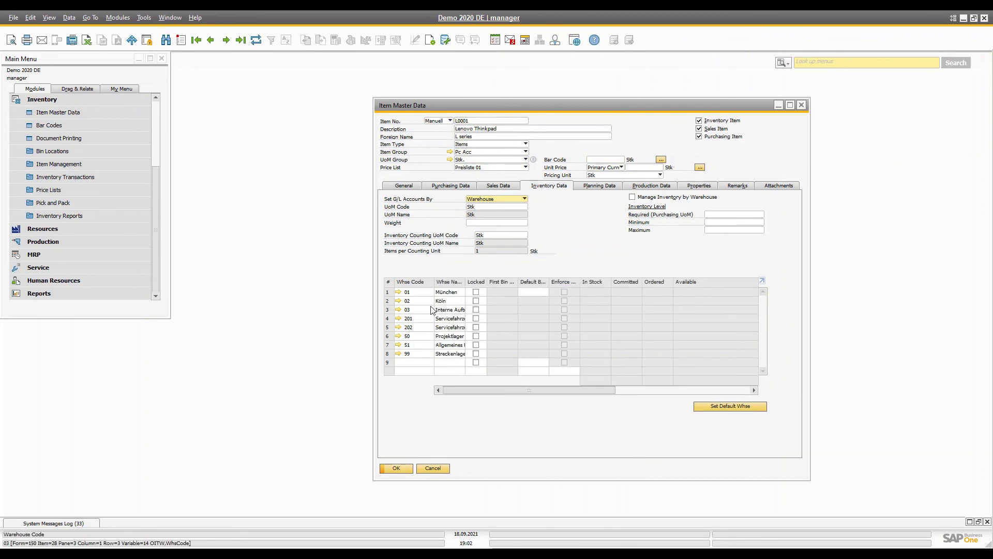
left_click(438, 188)
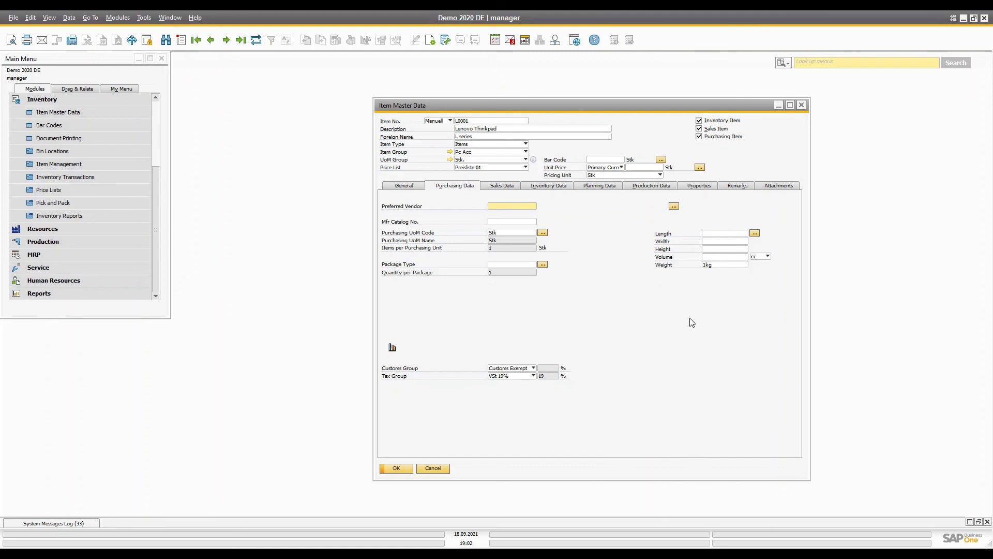
Start a new purchase order for the first vendor in the list and open the item list for its first row.
left_click(42, 99)
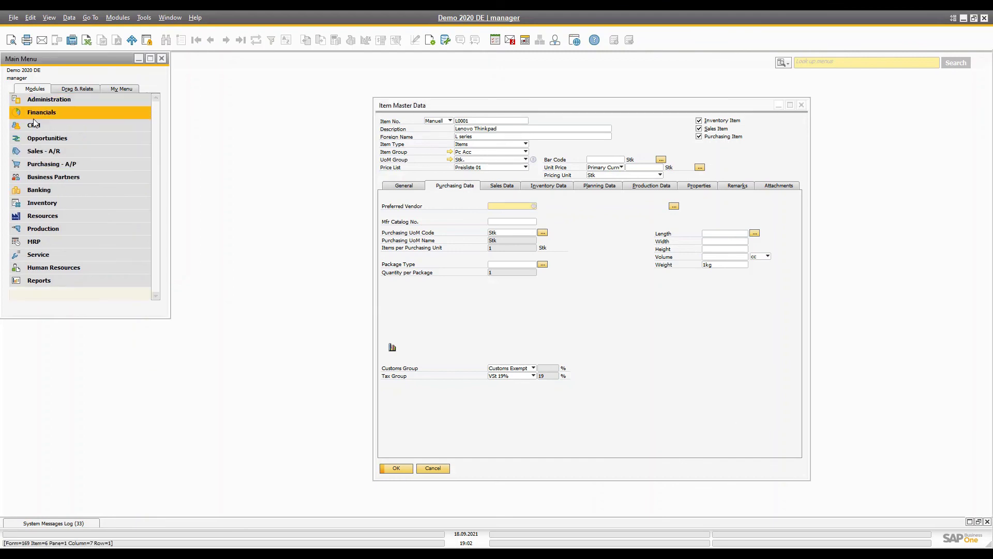
left_click(58, 165)
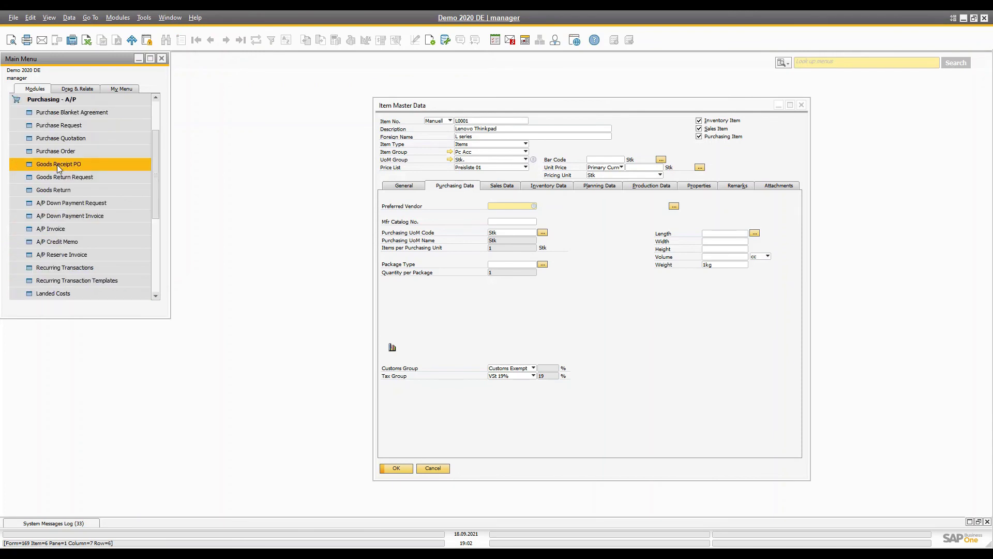
left_click(72, 151)
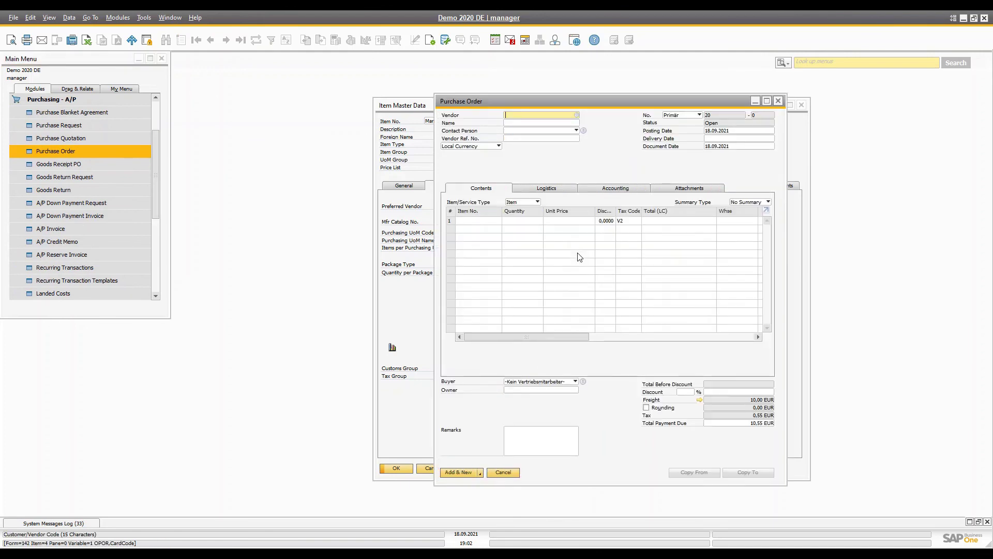
key("Tab")
double_click(312, 199)
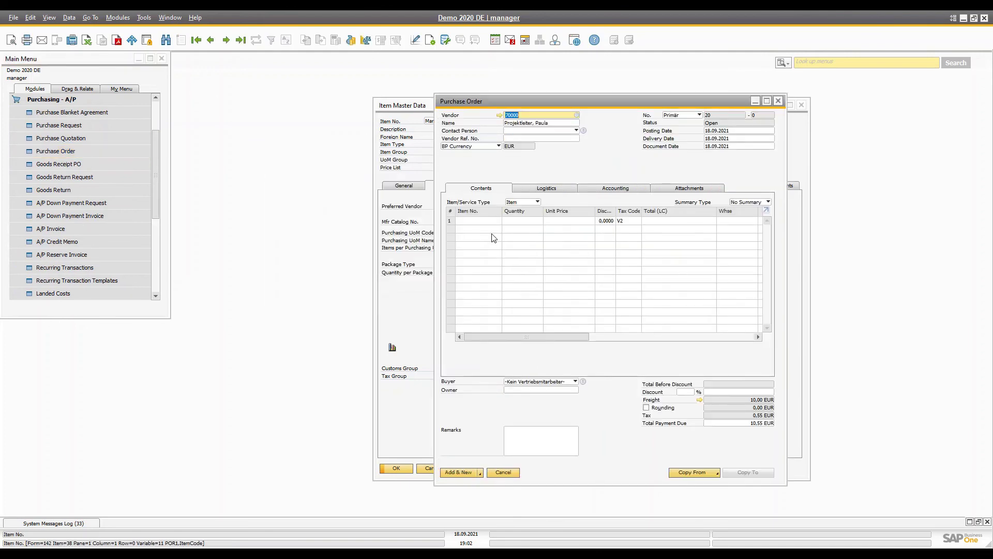
left_click(479, 222)
key("Tab")
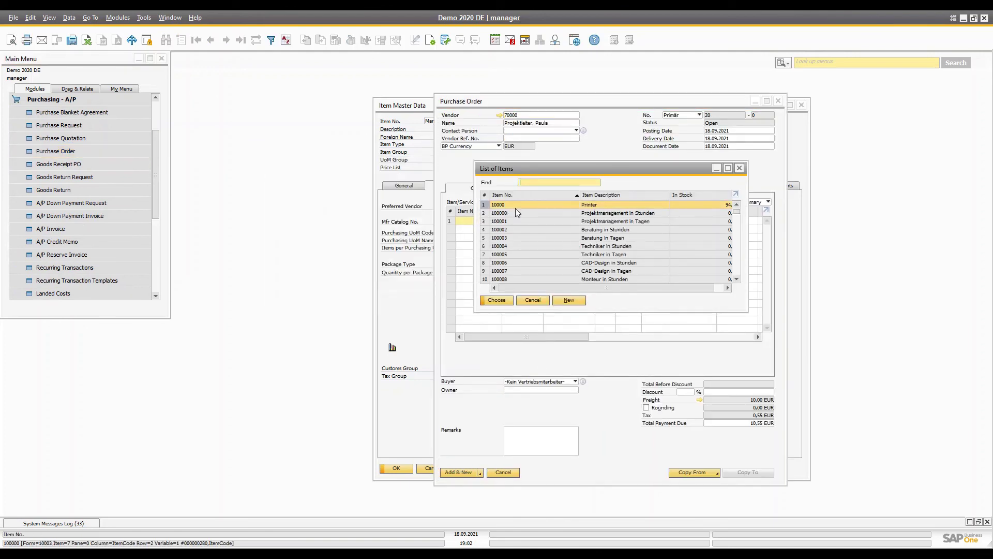
Add the Item Group field to the item list's settings, with Item Group as its displayed name.
left_click(432, 42)
left_click(470, 250)
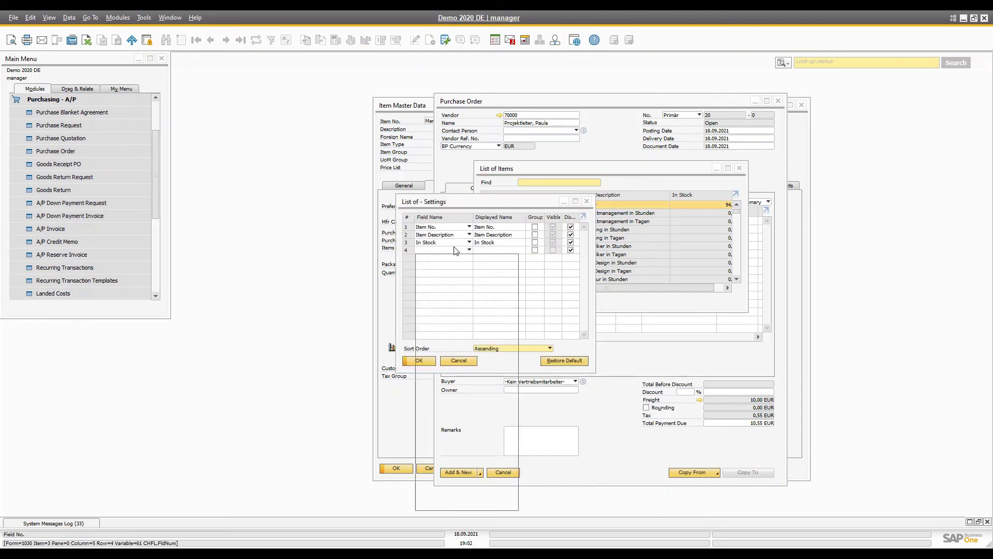
scroll(451, 368, "down", 20)
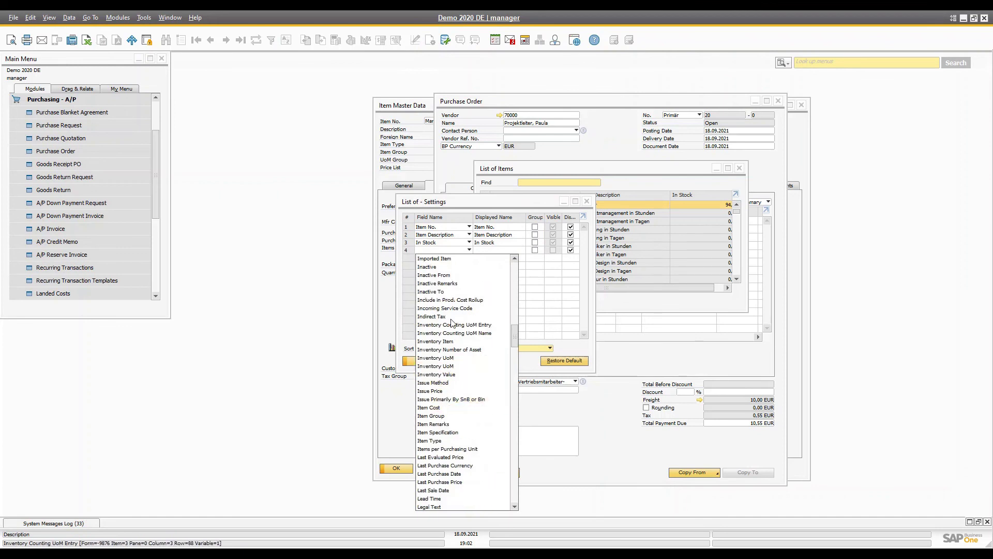
left_click(434, 415)
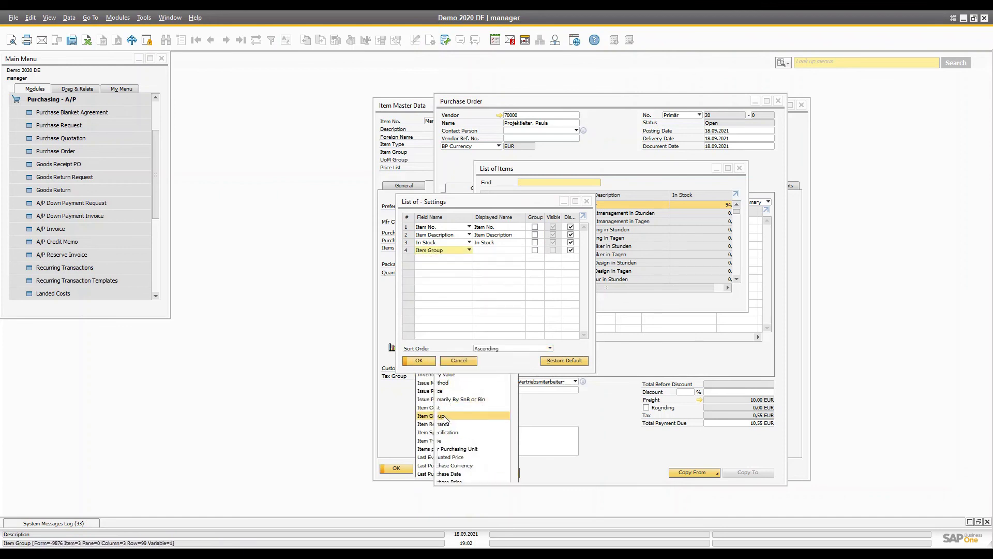
left_click(501, 249)
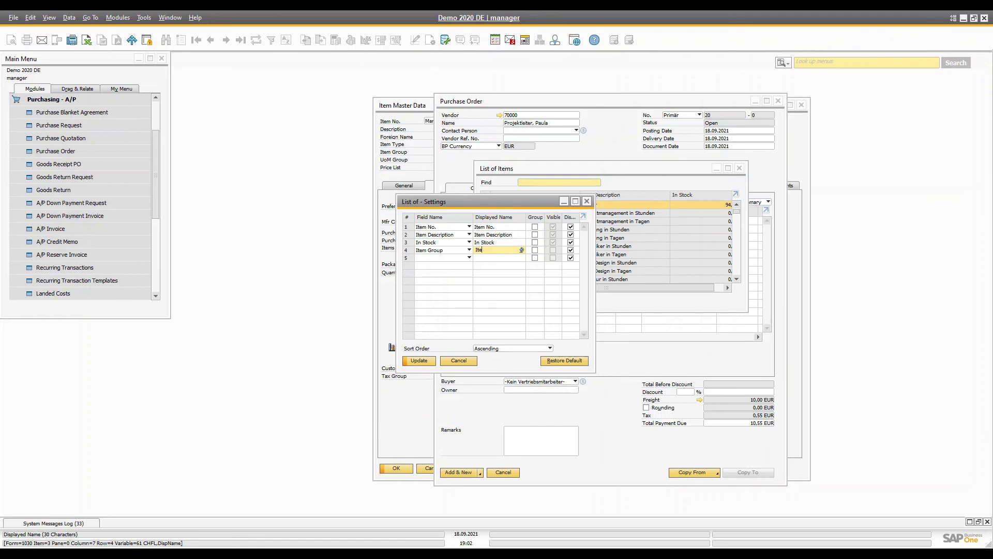
type("p")
Group the item list by the Item Group field and save the list settings.
left_click(540, 250)
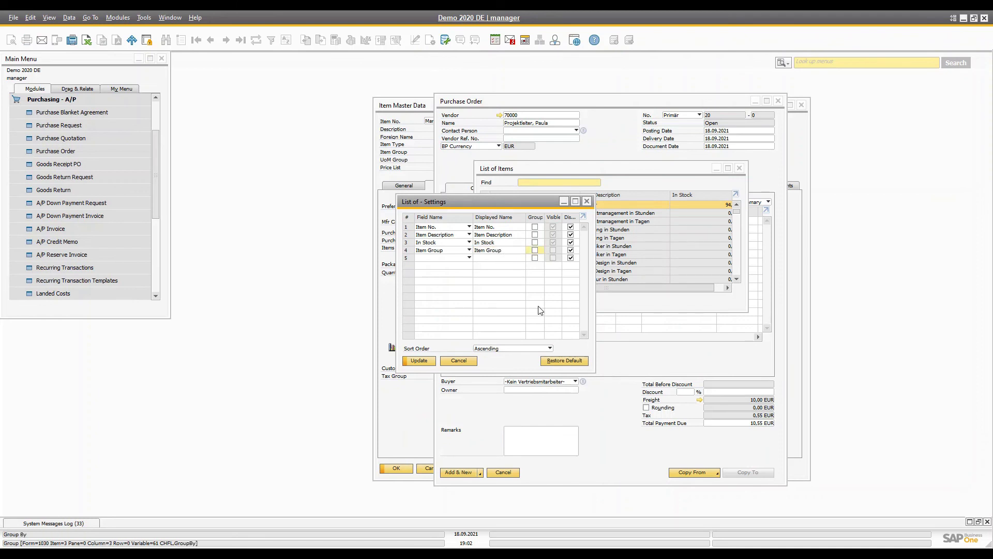
left_click(535, 251)
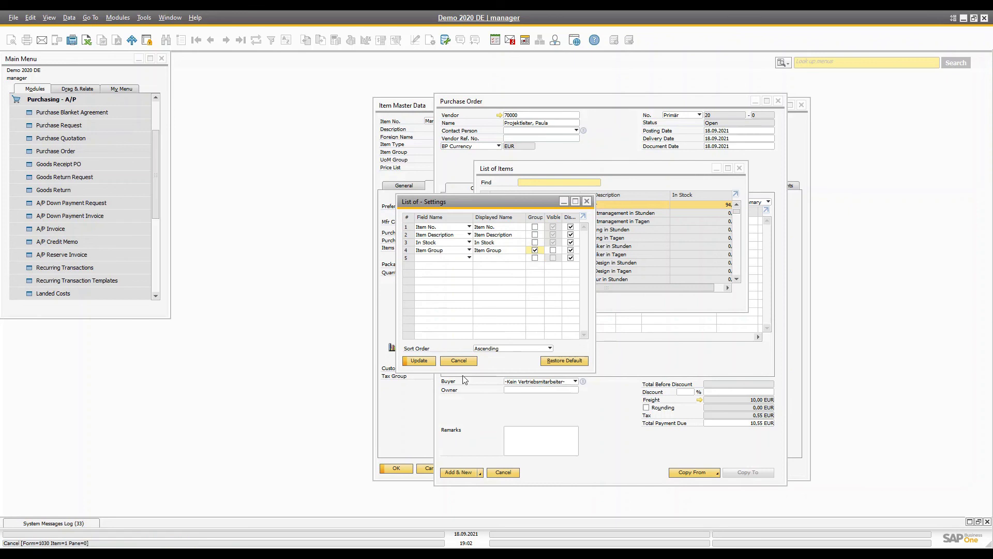
left_click(419, 362)
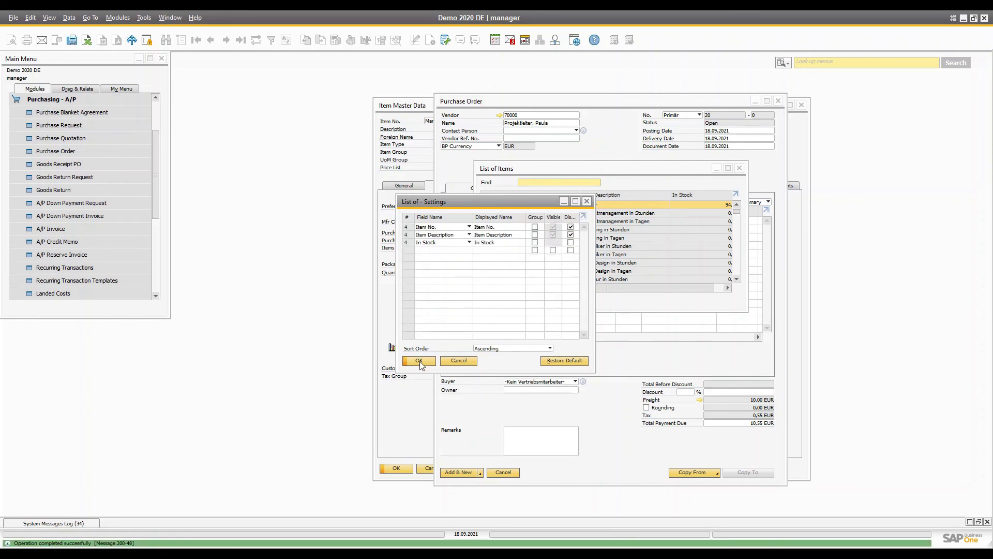
Reopen the purchase order's item list and look up Lenovo Thinkpad under the Pc Acc group without choosing it.
left_click(533, 300)
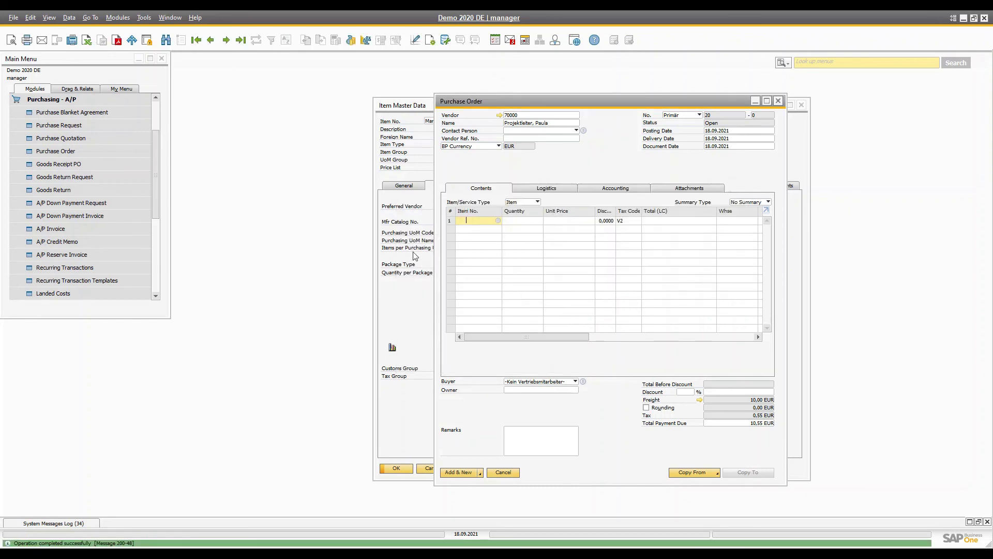
key("Tab")
scroll(538, 222, "down", 3)
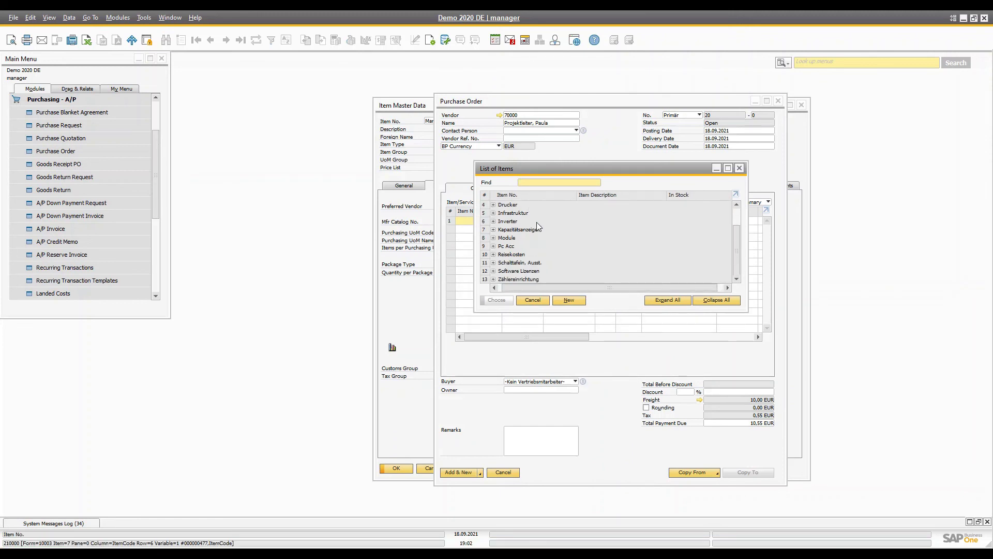
left_click(494, 246)
left_click(528, 254)
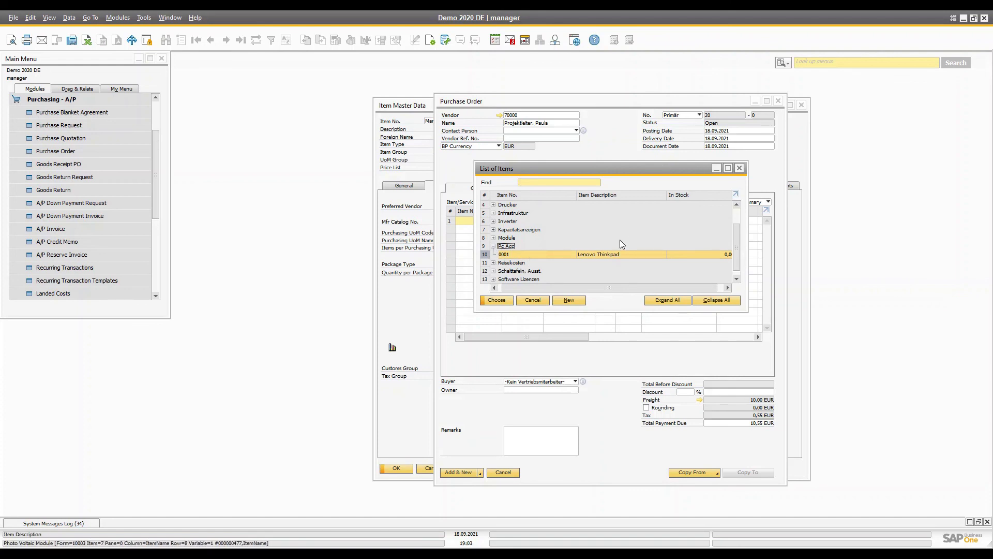
key("Escape")
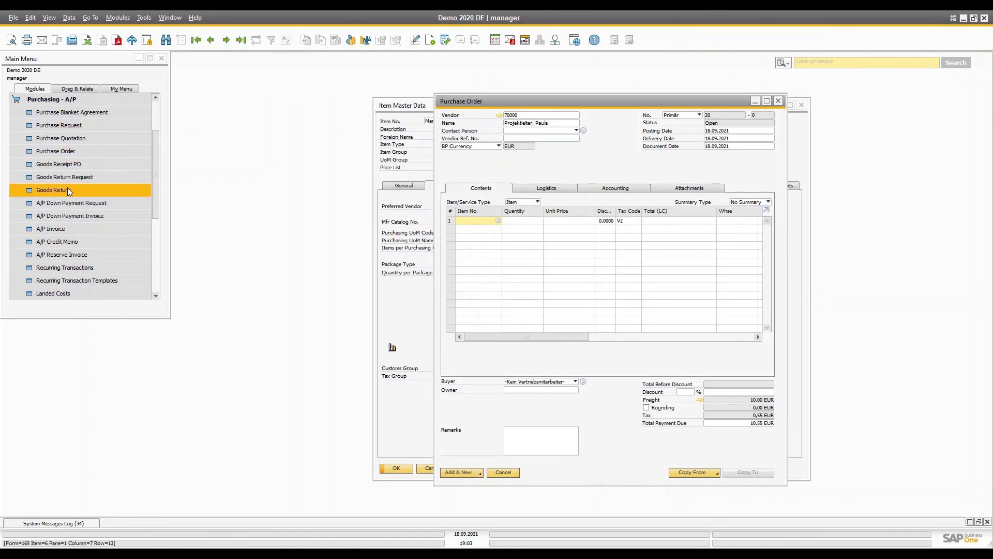
Start a goods receipt PO for the first vendor and examine the grouped item list for its first row, including the Andere Artikel group.
left_click(59, 164)
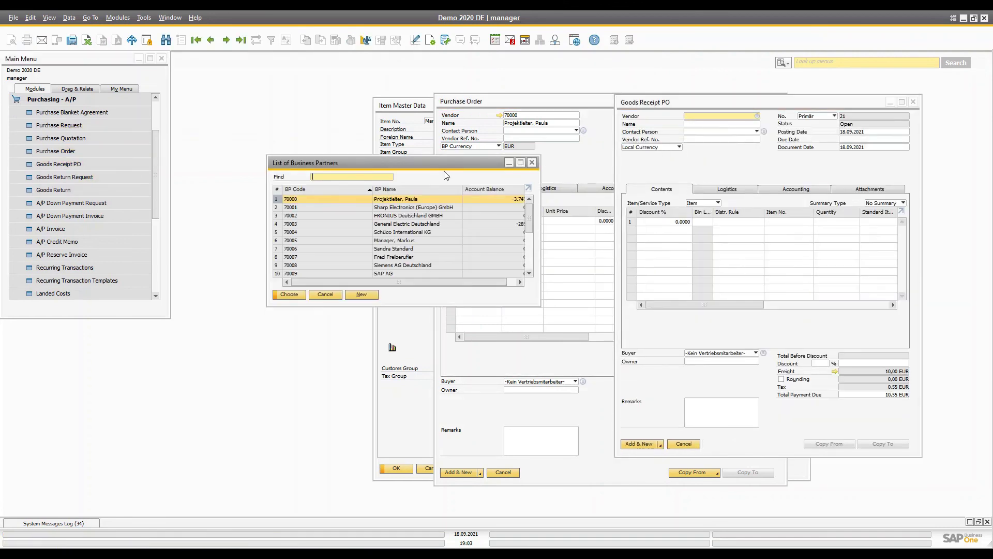
key("Return")
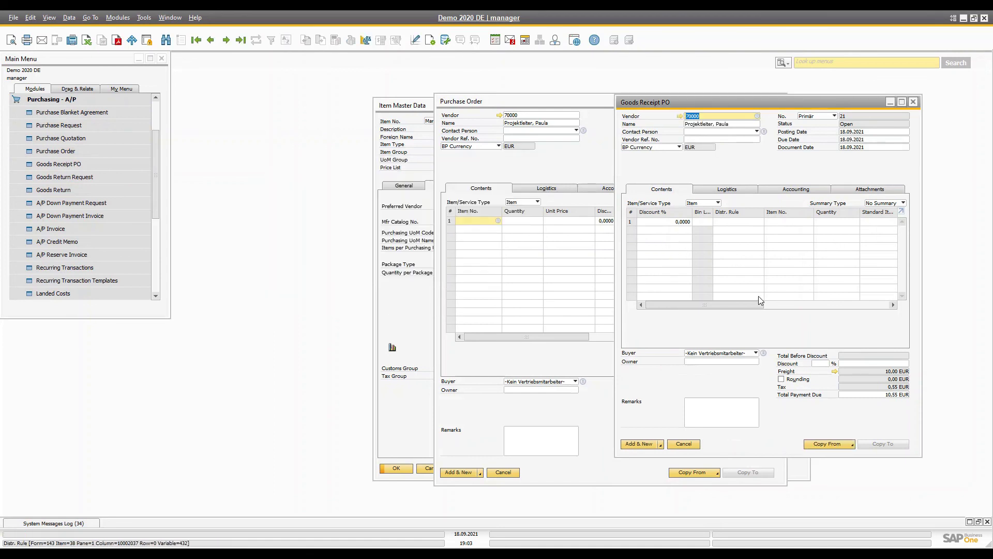
left_click(789, 222)
key("Tab")
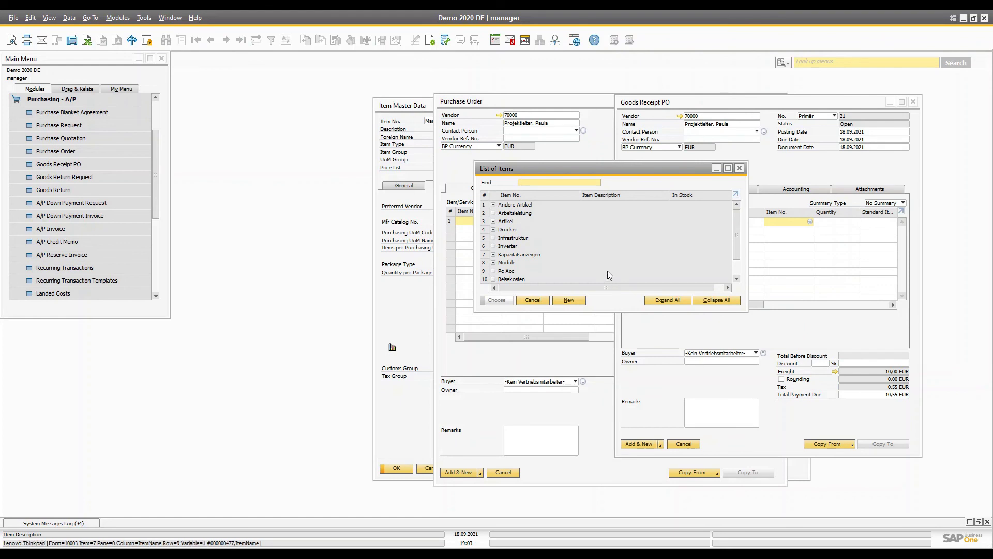
left_click(494, 205)
left_click(493, 205)
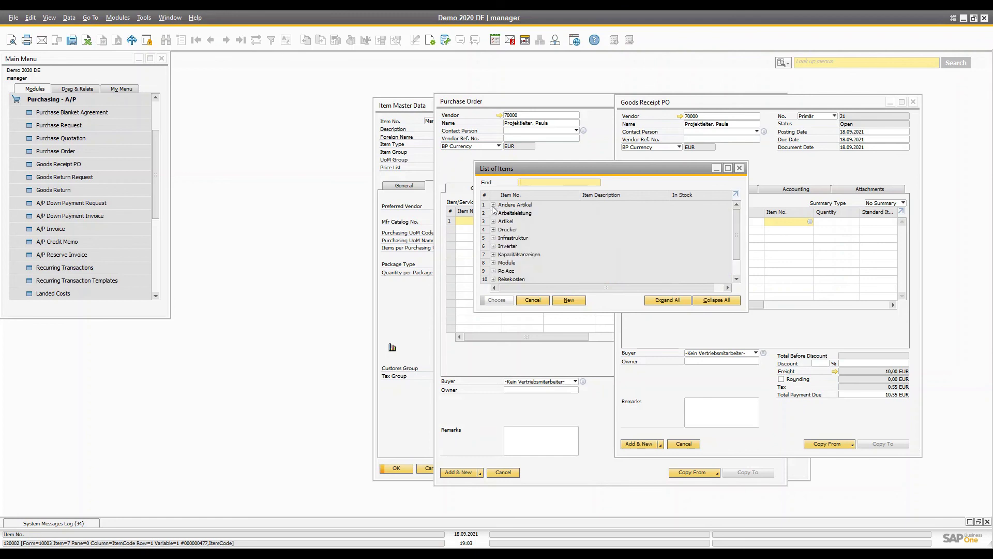
key("Escape")
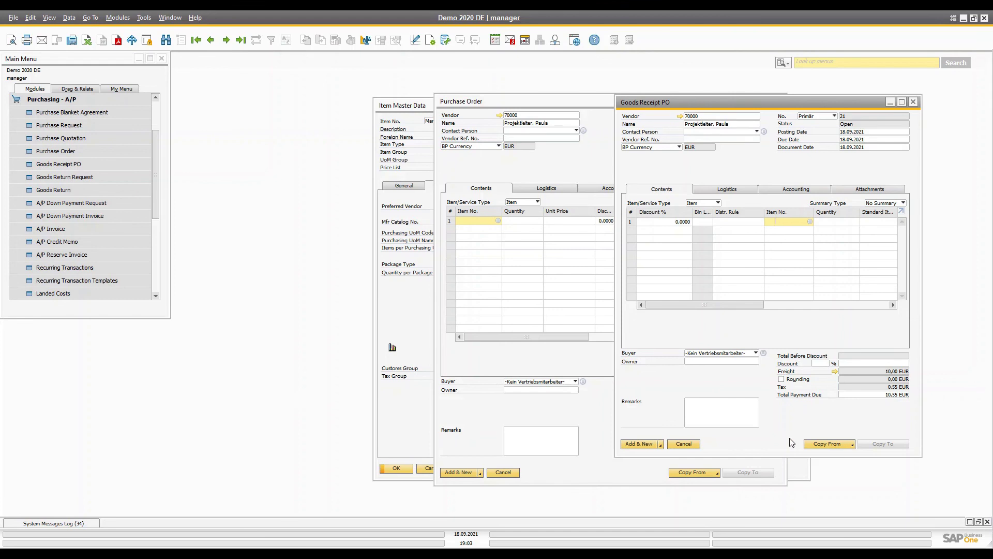
Close all open windows without saving the goods receipt PO and purchase order, and collapse the Purchasing - A/P module.
left_click(807, 441)
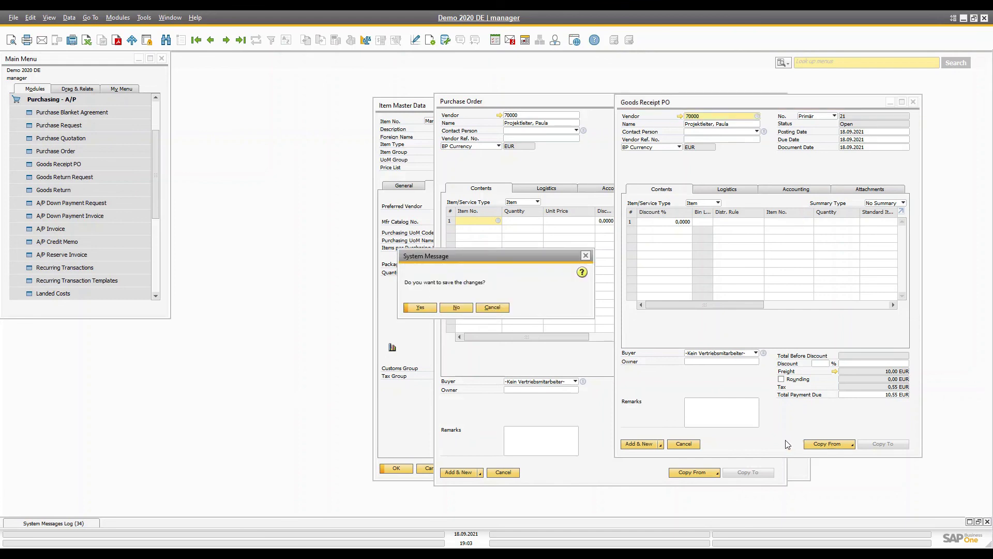
left_click(456, 307)
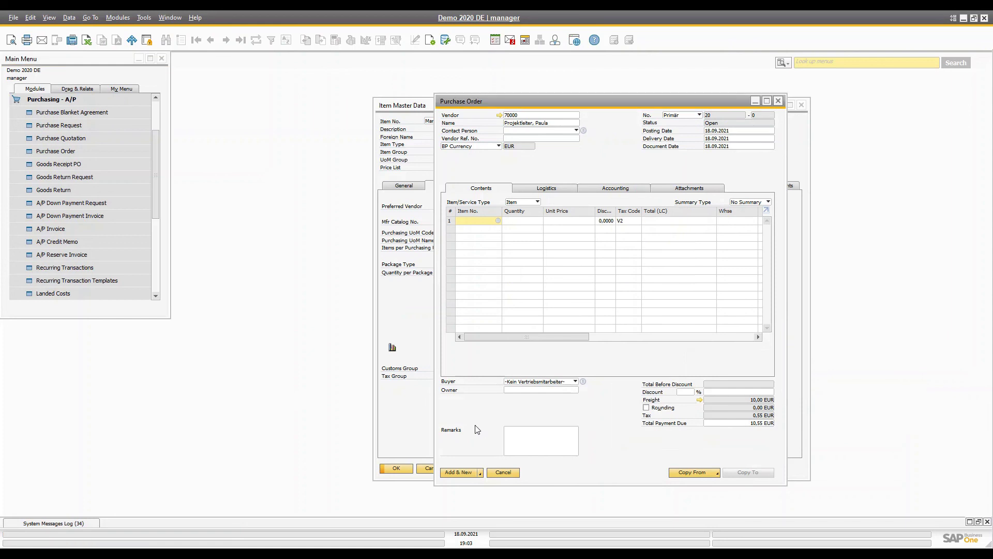
left_click(455, 308)
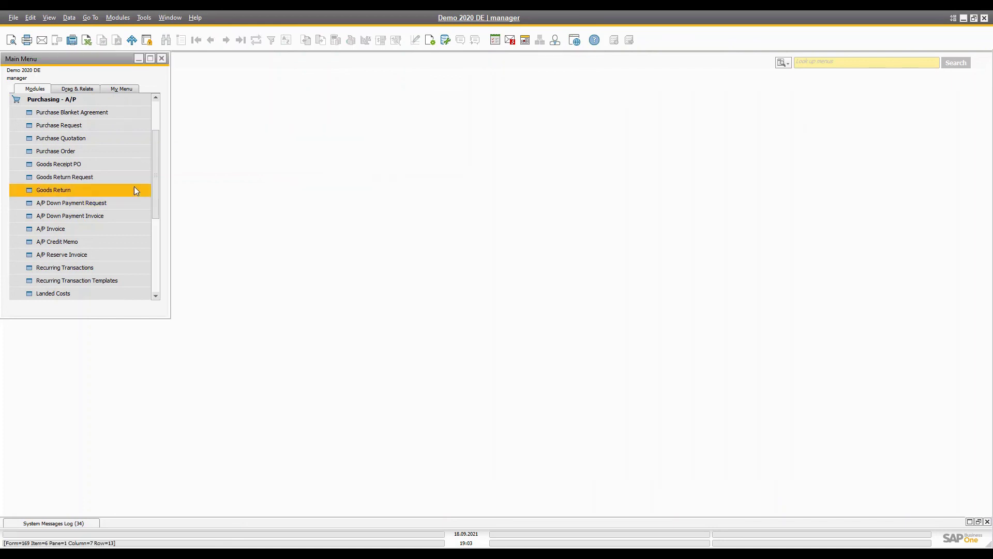
left_click(73, 101)
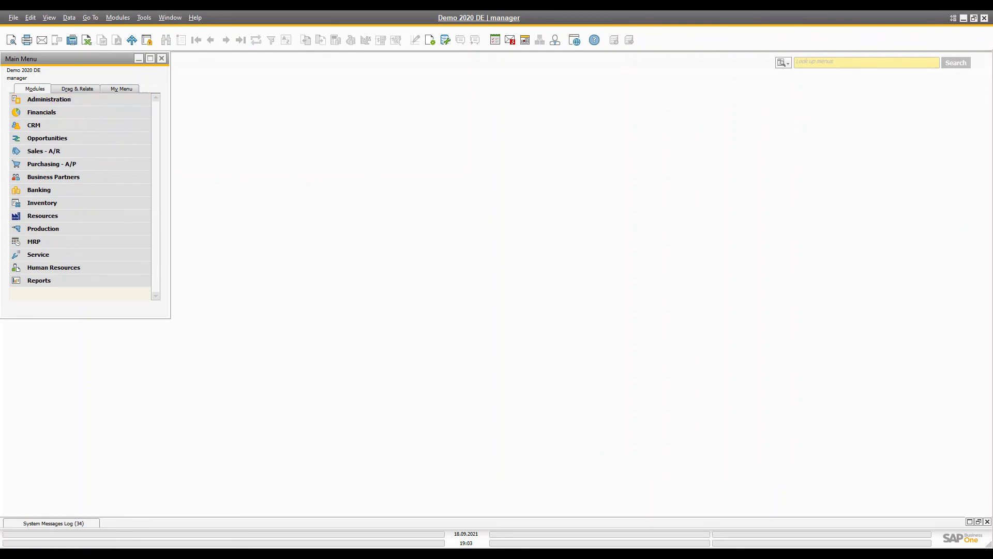